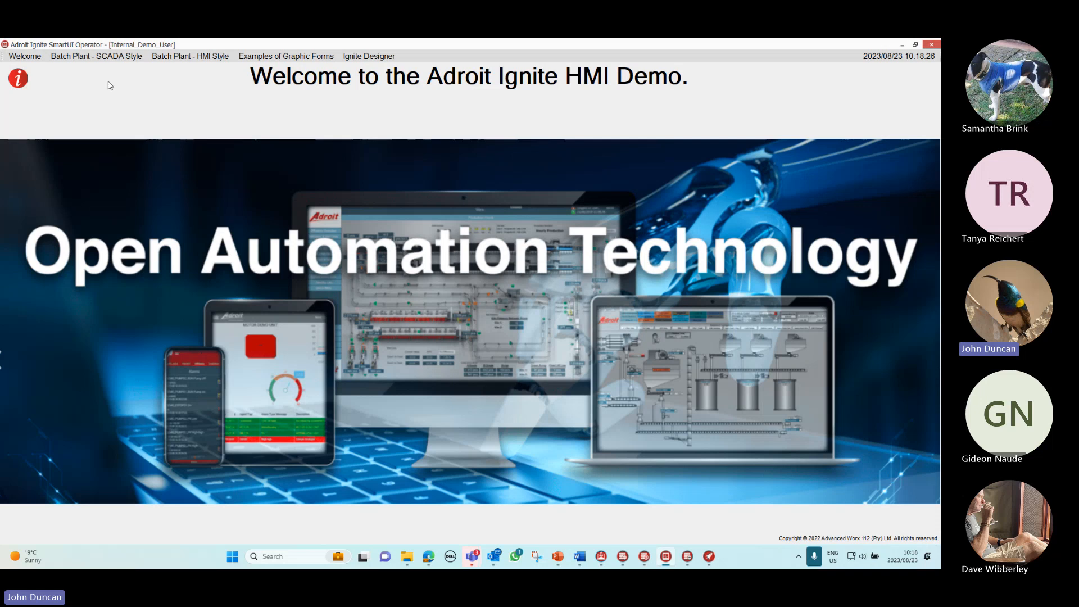
# Display the SCADA-style Batch Plant overview and minimise the operator window.
pyautogui.click(98, 57)
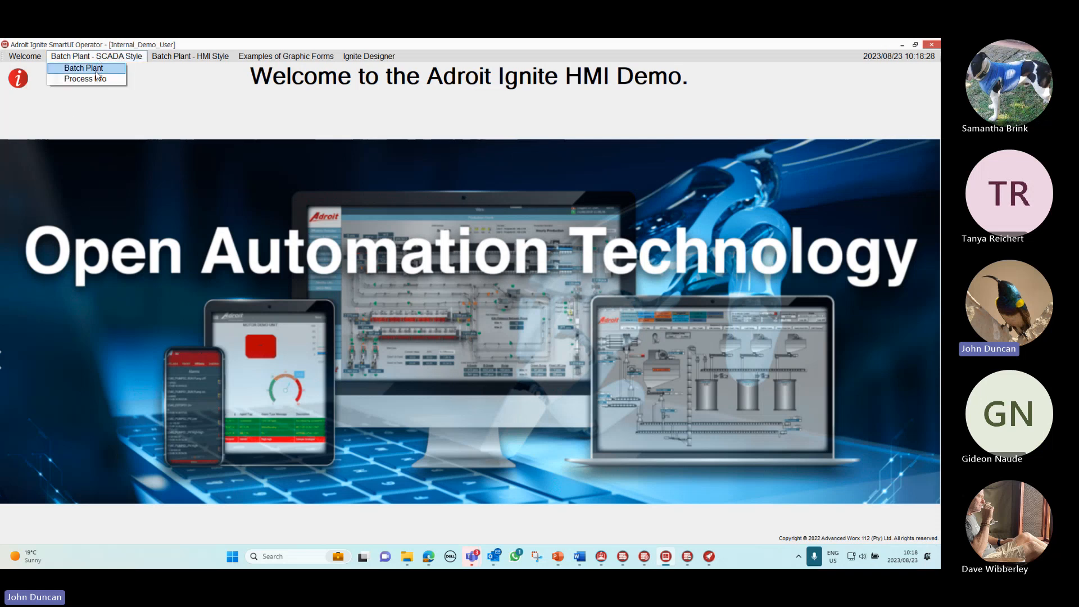
pyautogui.click(97, 69)
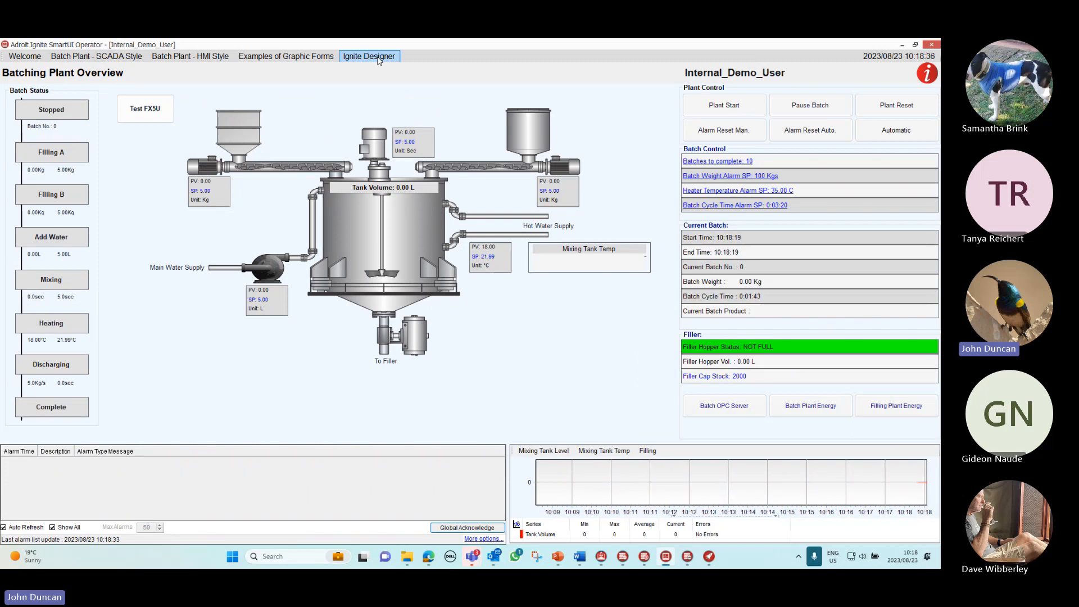
pyautogui.click(902, 46)
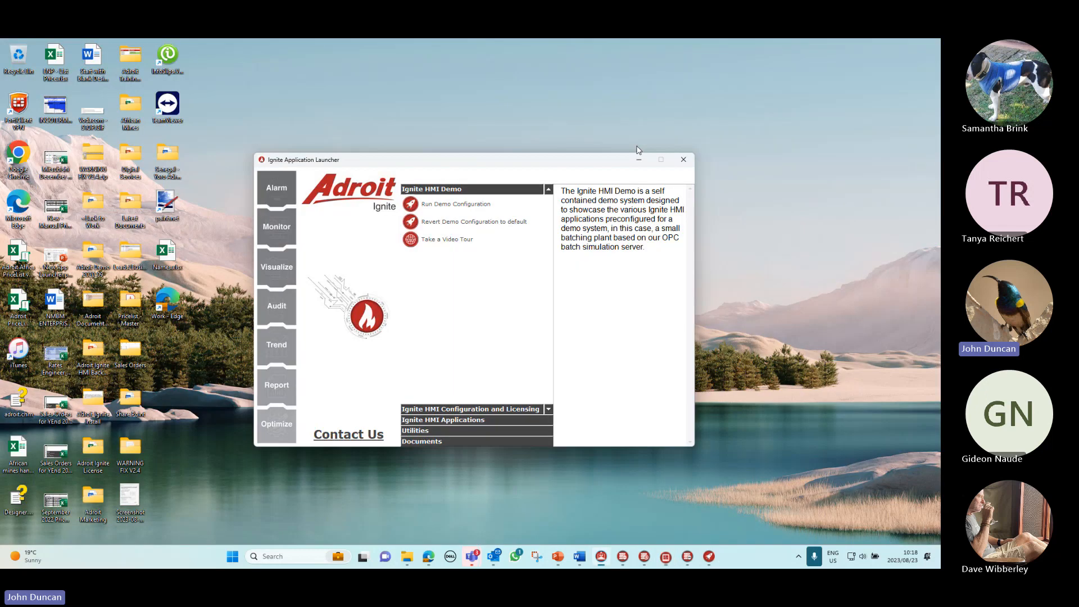
# Start the Ignite Config Editor from the Ignite Application Launcher and go to the Agent Server's Driver Configuration.
pyautogui.click(504, 410)
pyautogui.moveTo(453, 254)
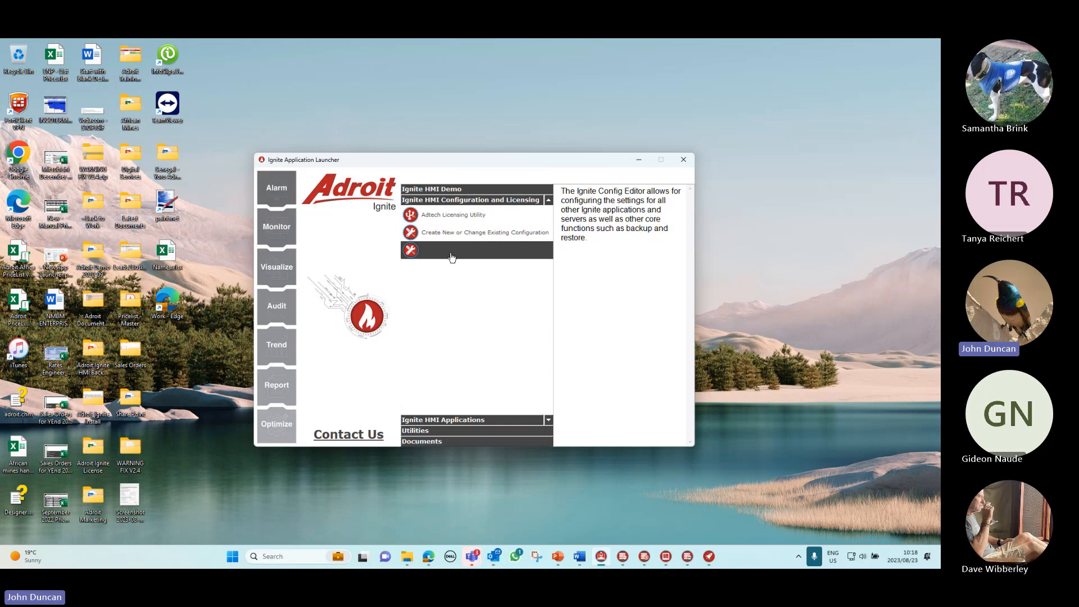
pyautogui.click(452, 257)
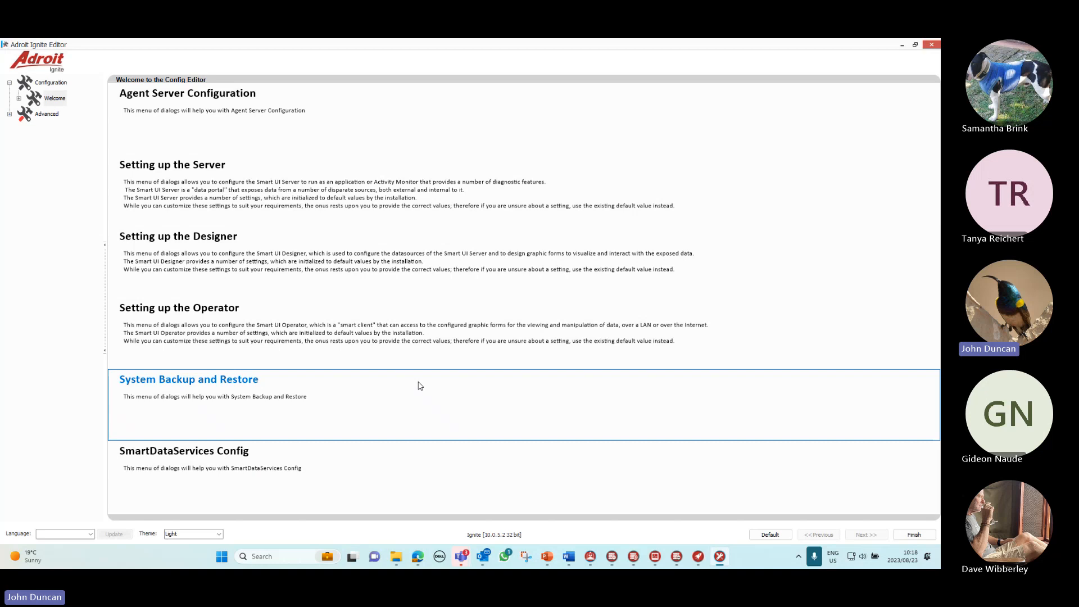
pyautogui.click(234, 119)
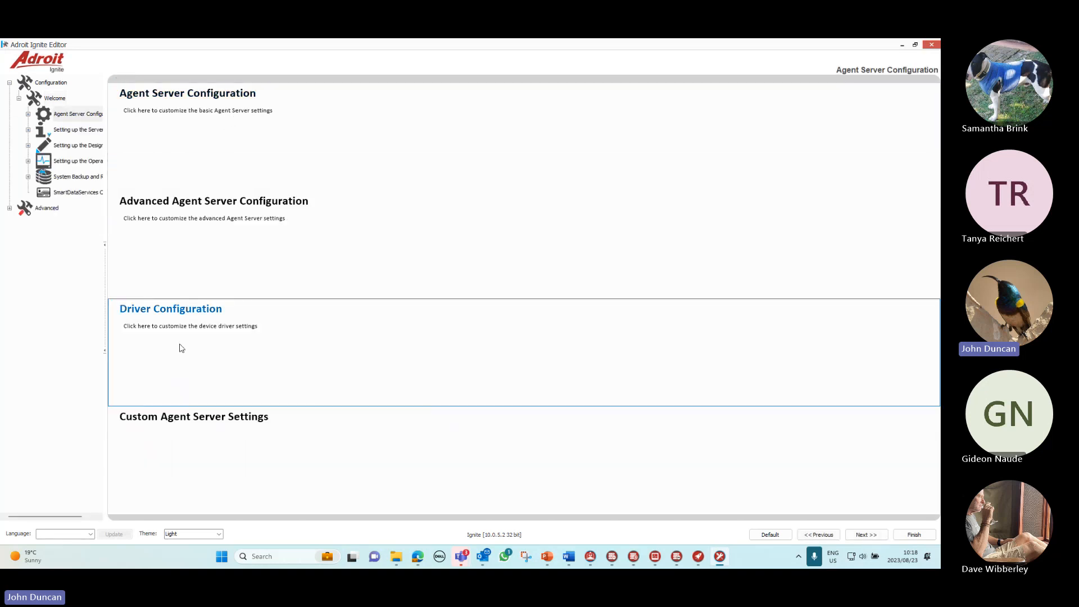
pyautogui.click(199, 330)
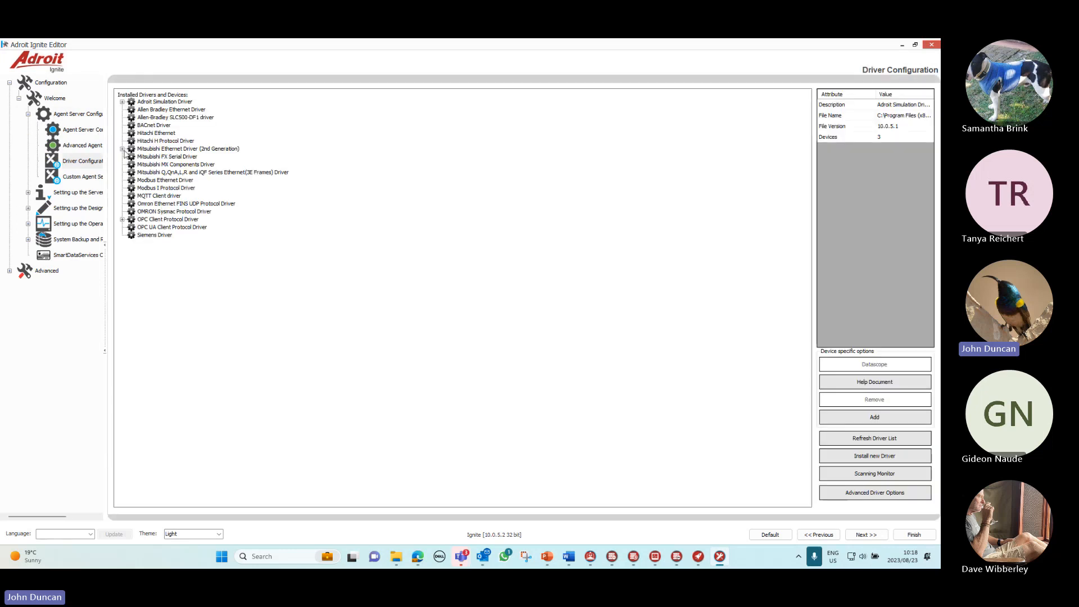
# Review the connection parameters of the FX5U device under Mitsubishi Ethernet Driver (2nd Generation), and close them without changes.
pyautogui.click(122, 150)
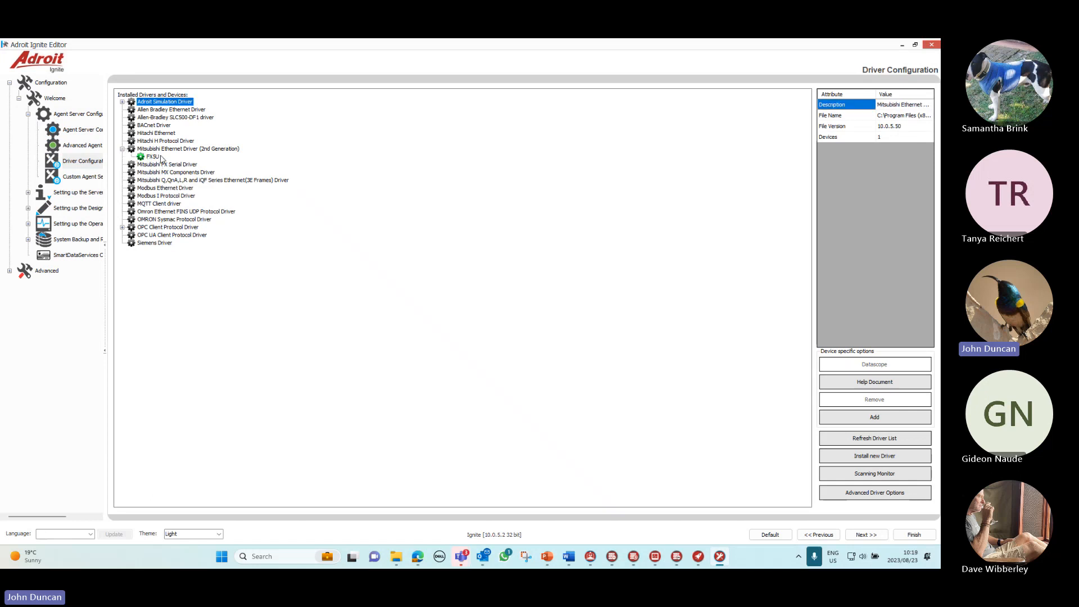
pyautogui.rightClick(184, 149)
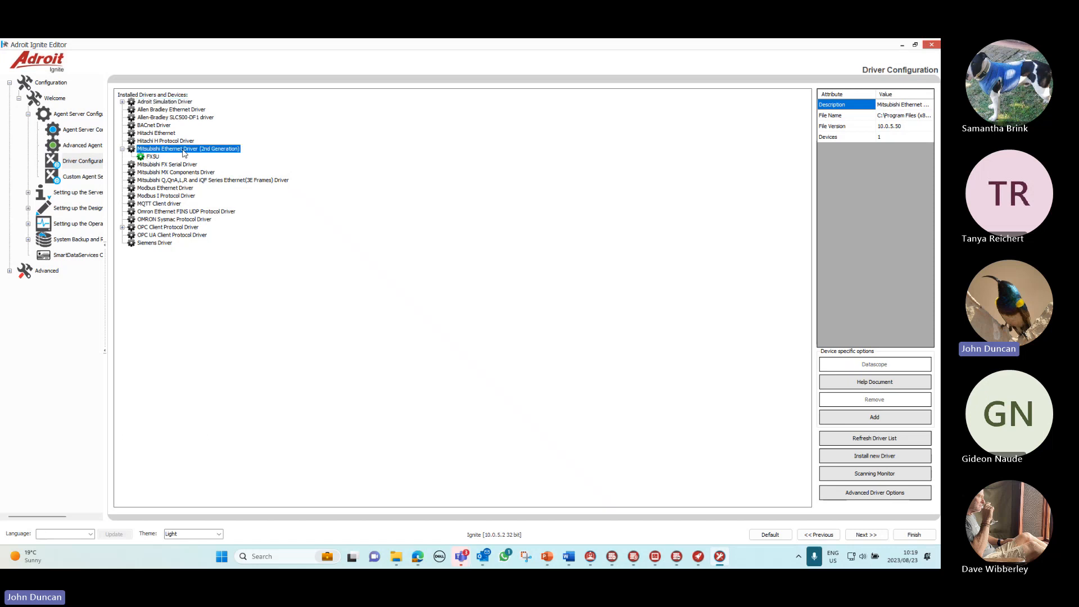
pyautogui.click(157, 160)
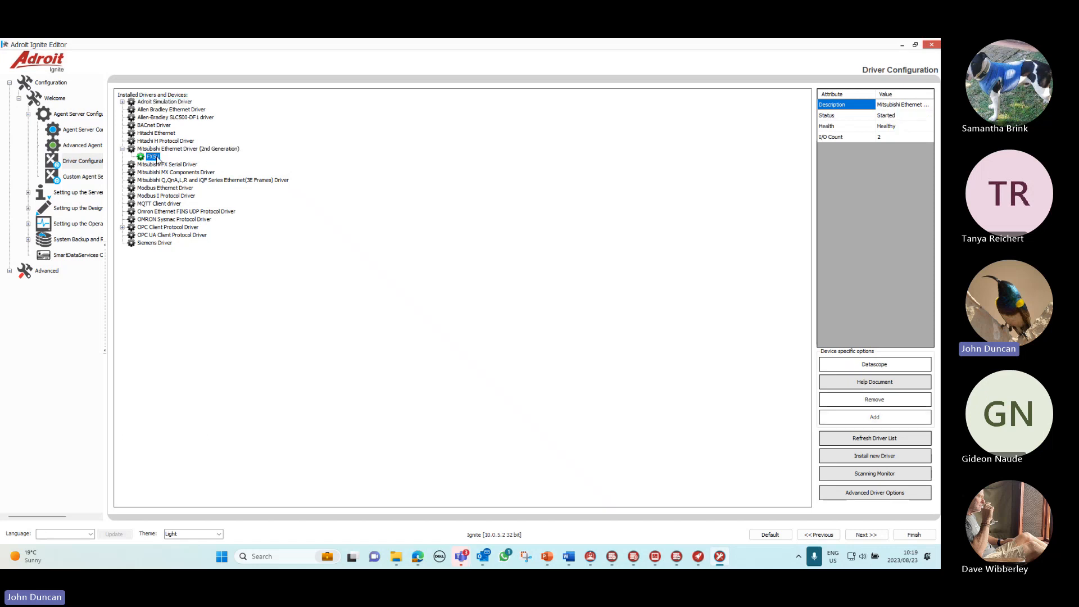
pyautogui.doubleClick(157, 159)
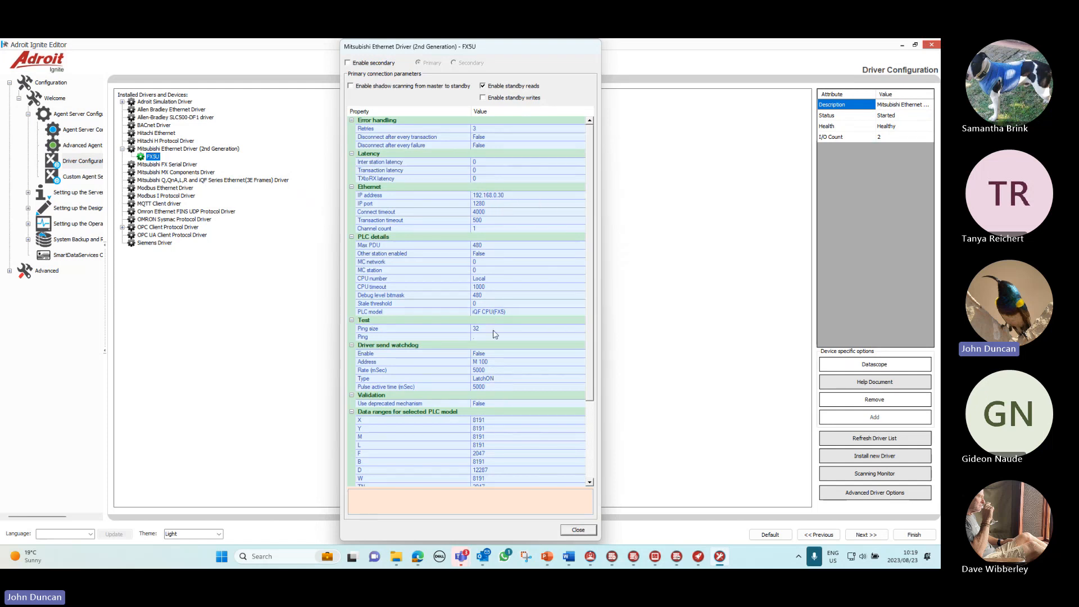
pyautogui.click(578, 530)
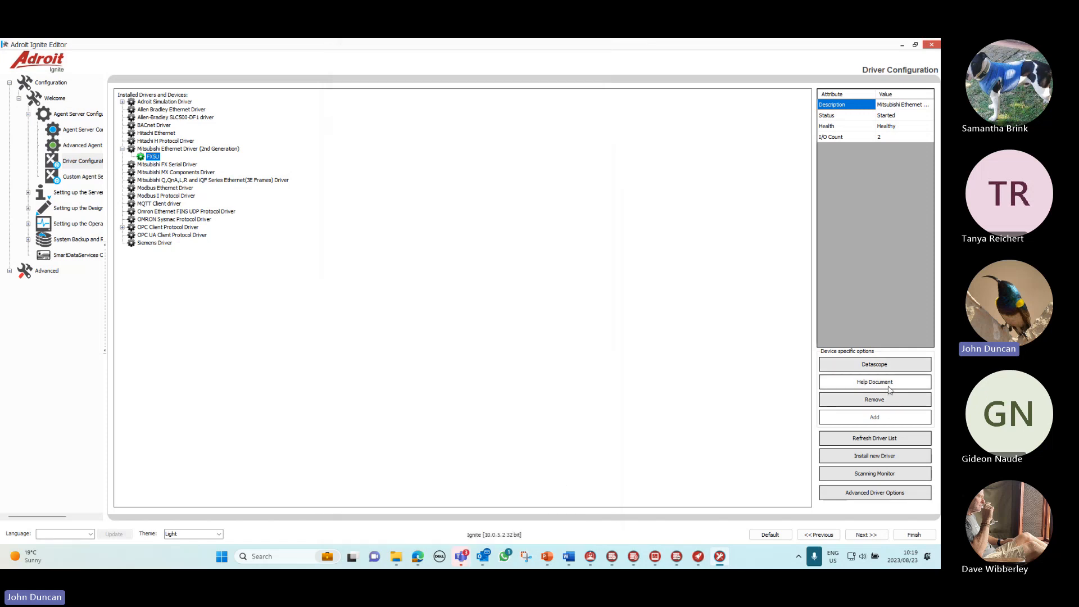
# Read the FX5U driver's help document through to the Supported Addresses table, and minimise it.
pyautogui.click(887, 387)
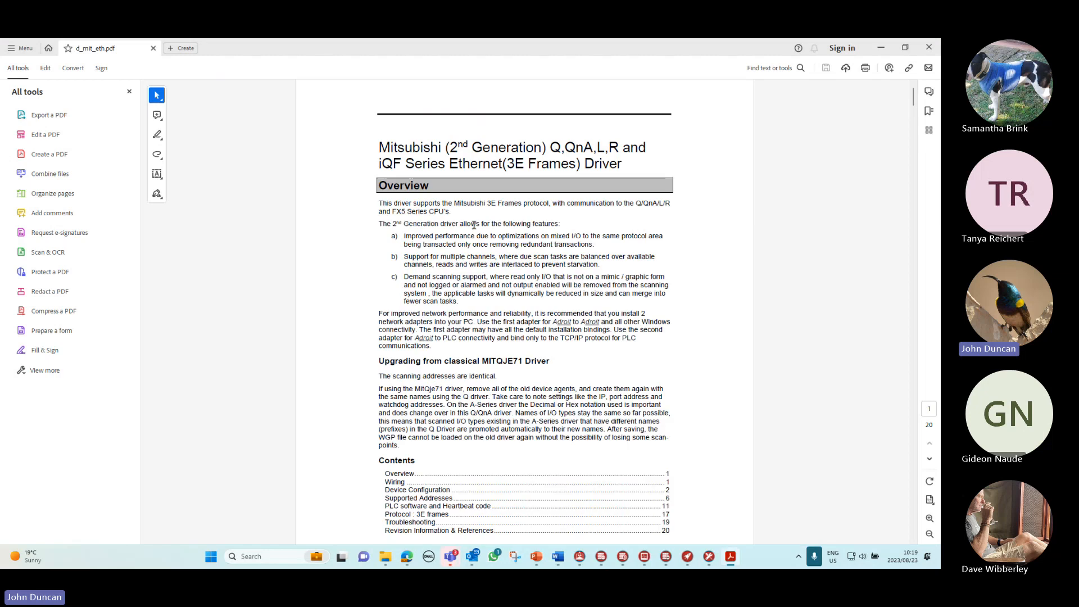
pyautogui.scroll(-15, 483, 253)
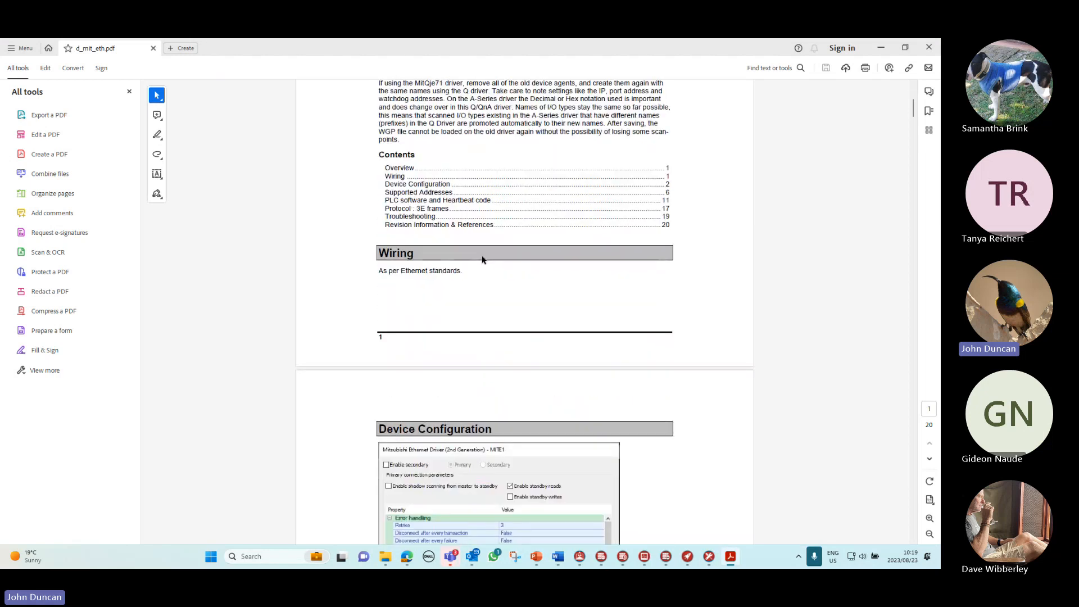
pyautogui.scroll(-10, 482, 257)
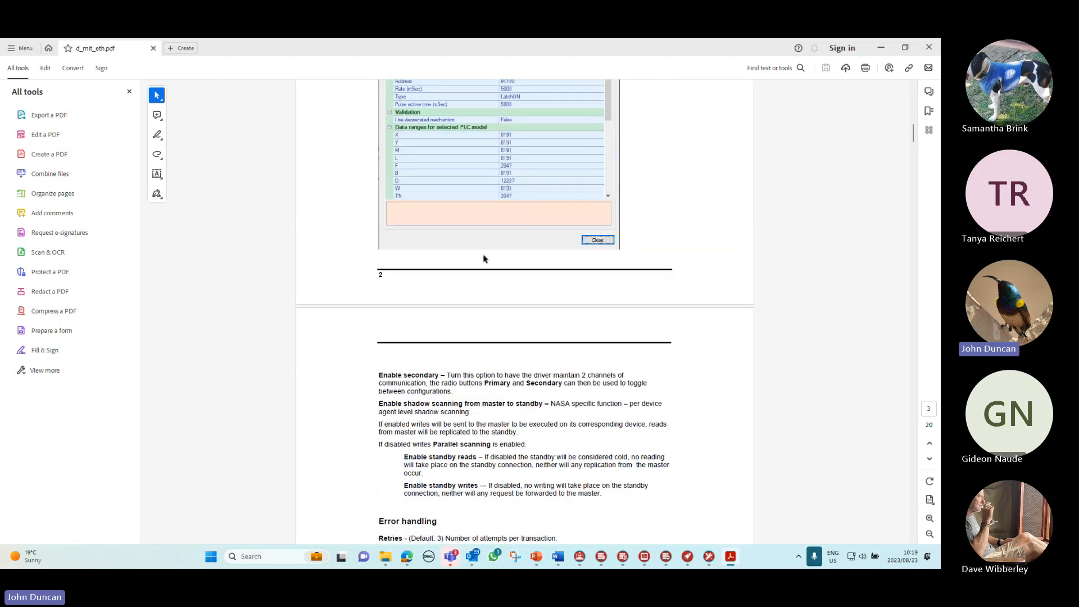
pyautogui.scroll(-1, 483, 258)
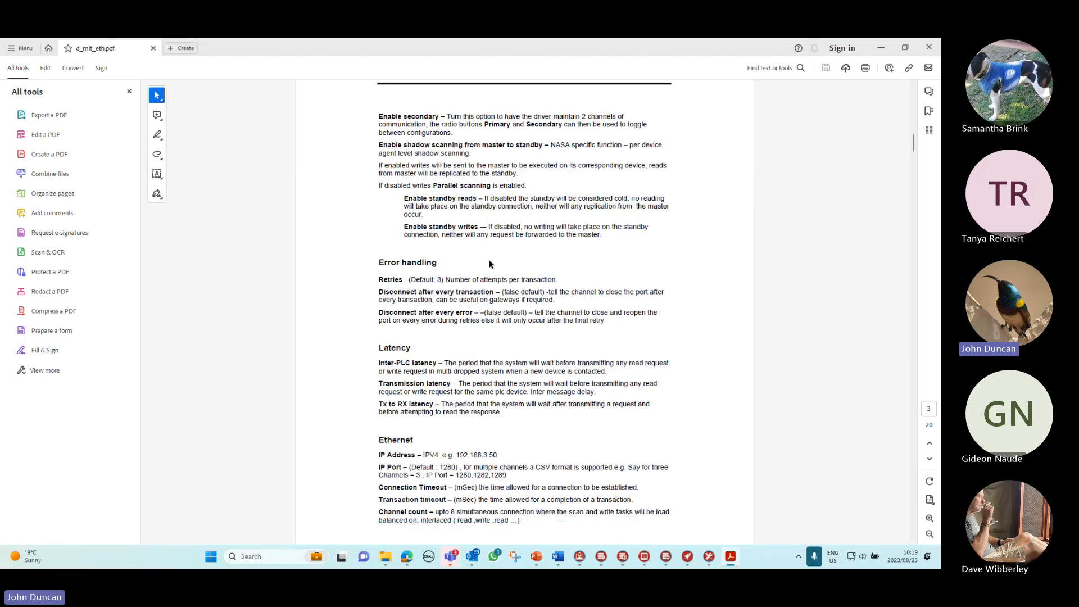
pyautogui.click(914, 496)
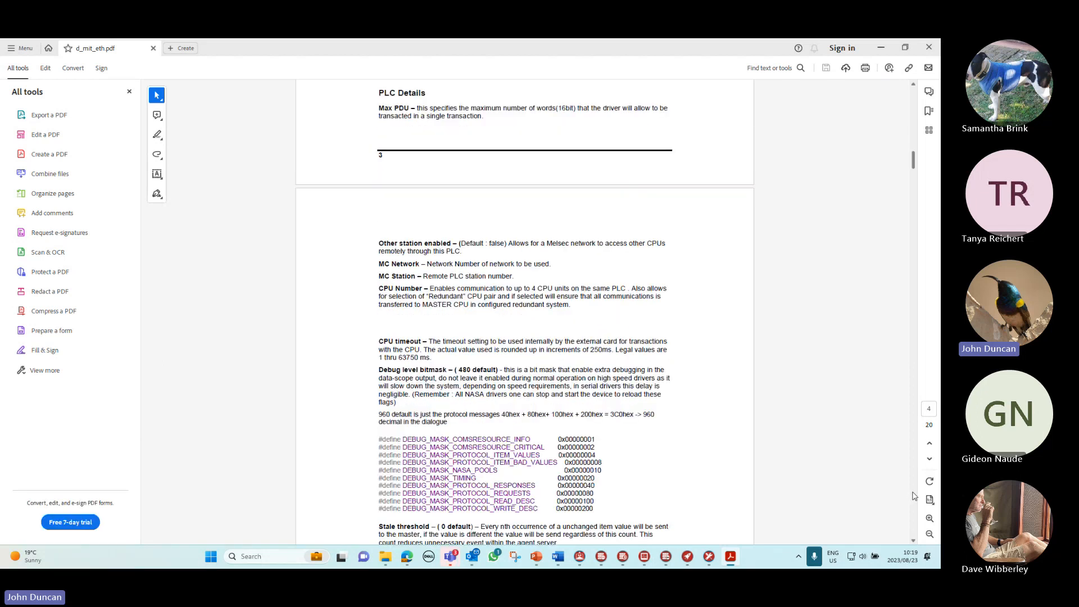
pyautogui.click(915, 496)
pyautogui.click(914, 496)
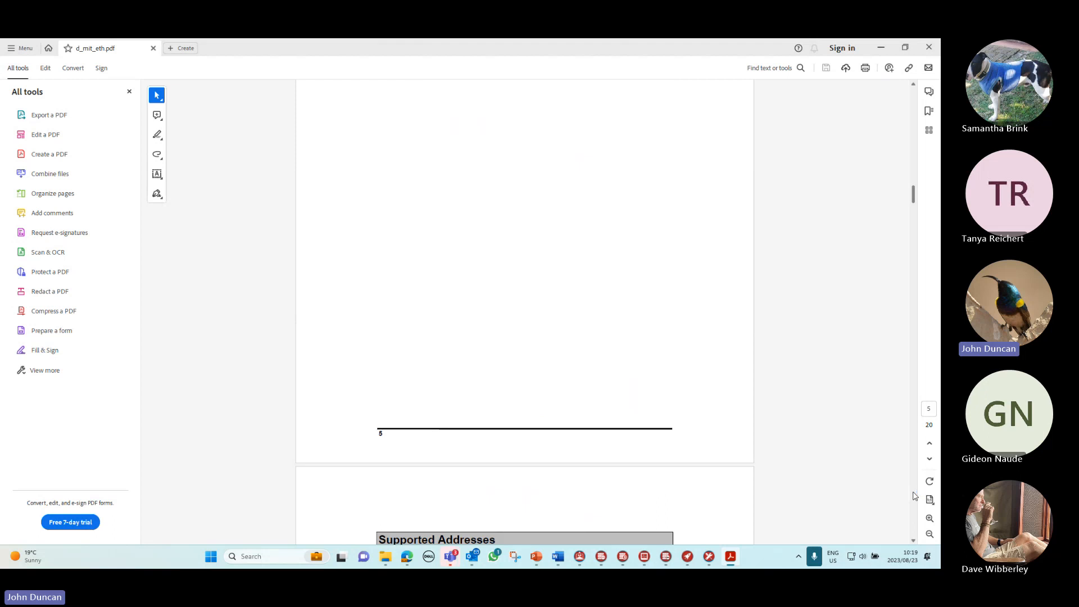
pyautogui.click(914, 496)
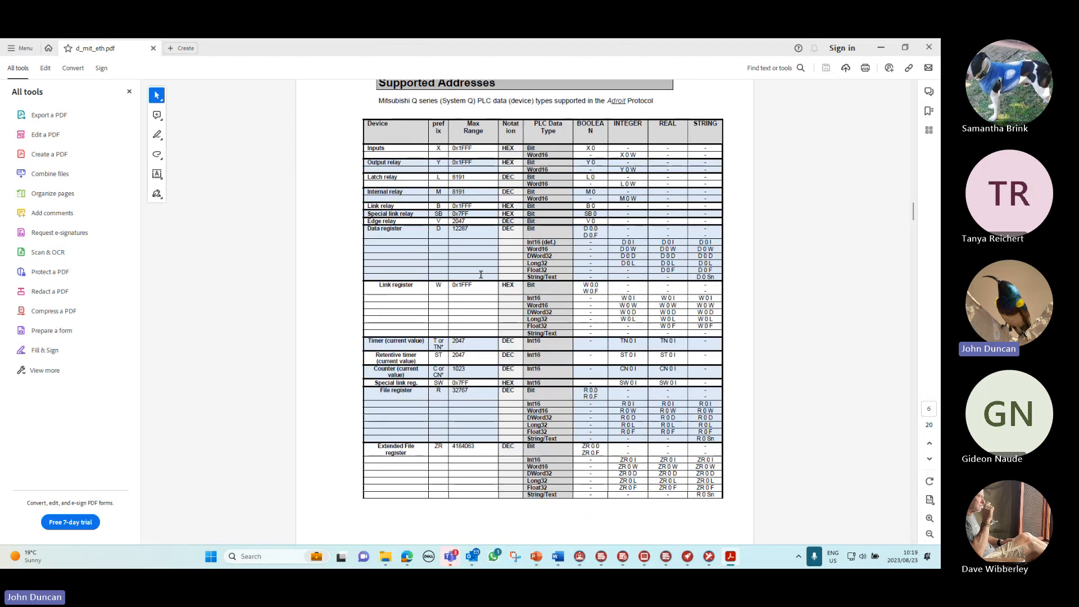
pyautogui.click(882, 49)
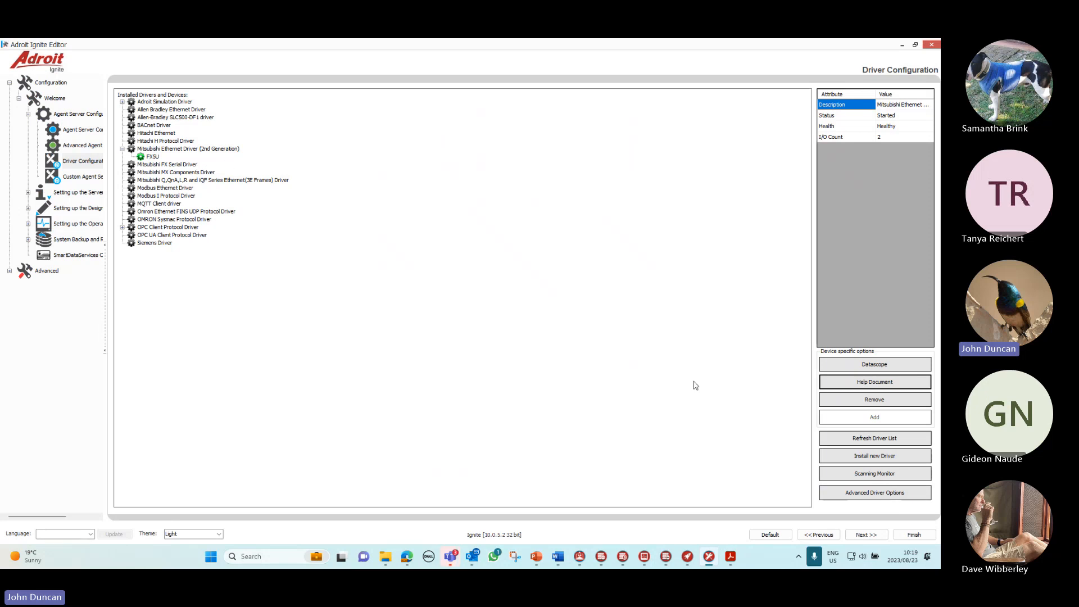
# Finish the Config Editor session, start the Driver Monitor utility from the launcher, and check the FX5U device's status.
pyautogui.click(920, 540)
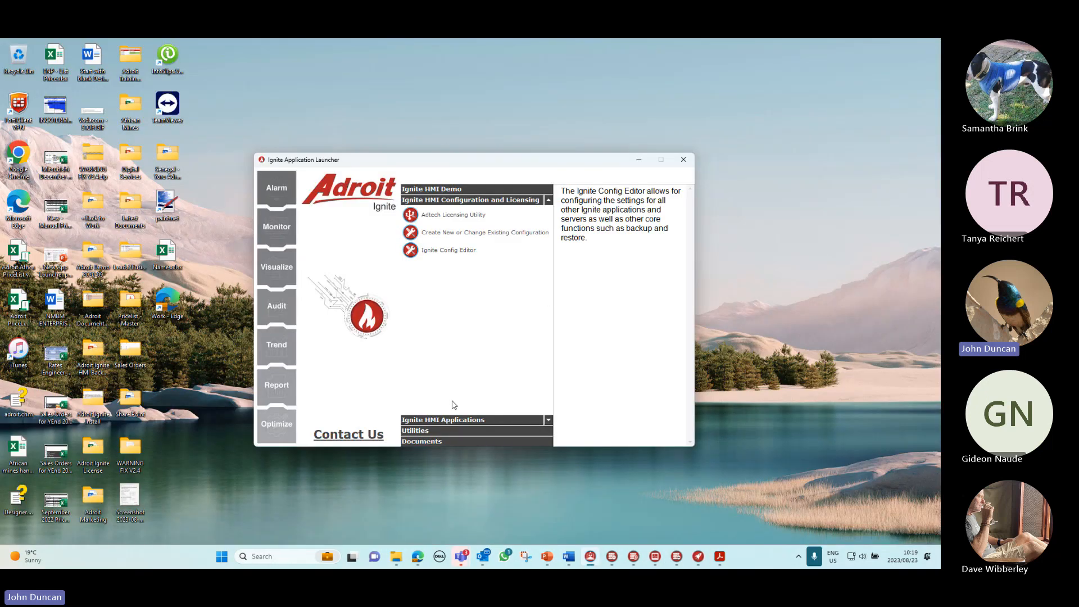
pyautogui.click(419, 431)
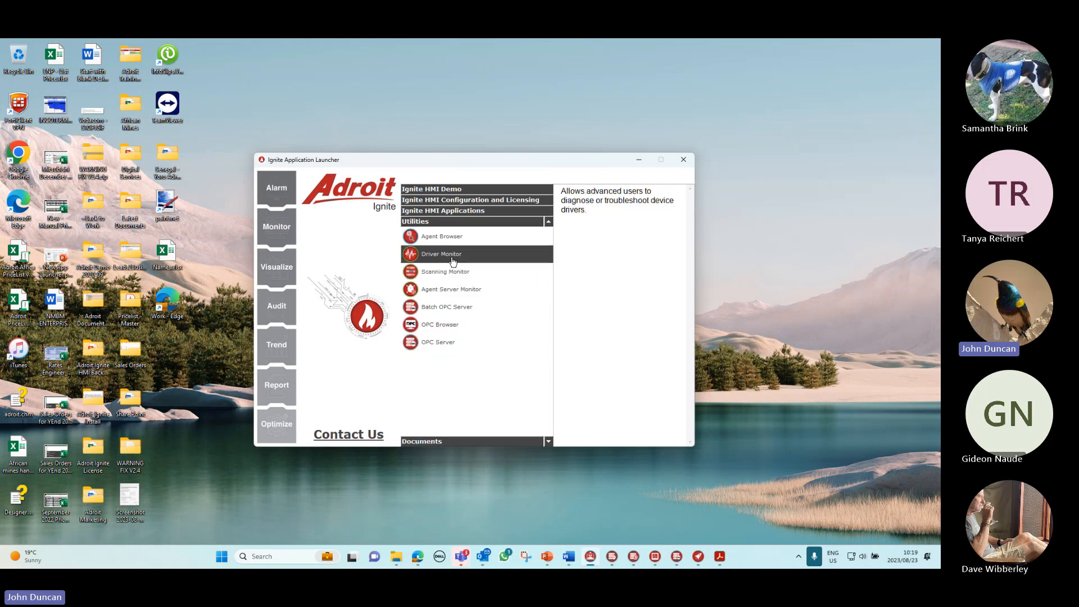
pyautogui.click(453, 261)
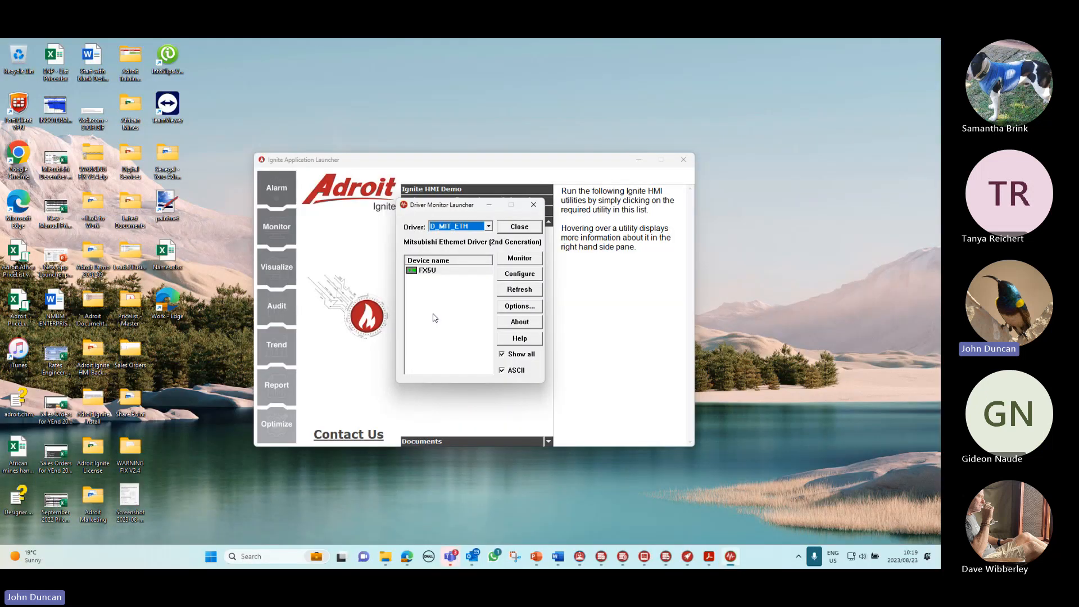
pyautogui.moveTo(430, 279)
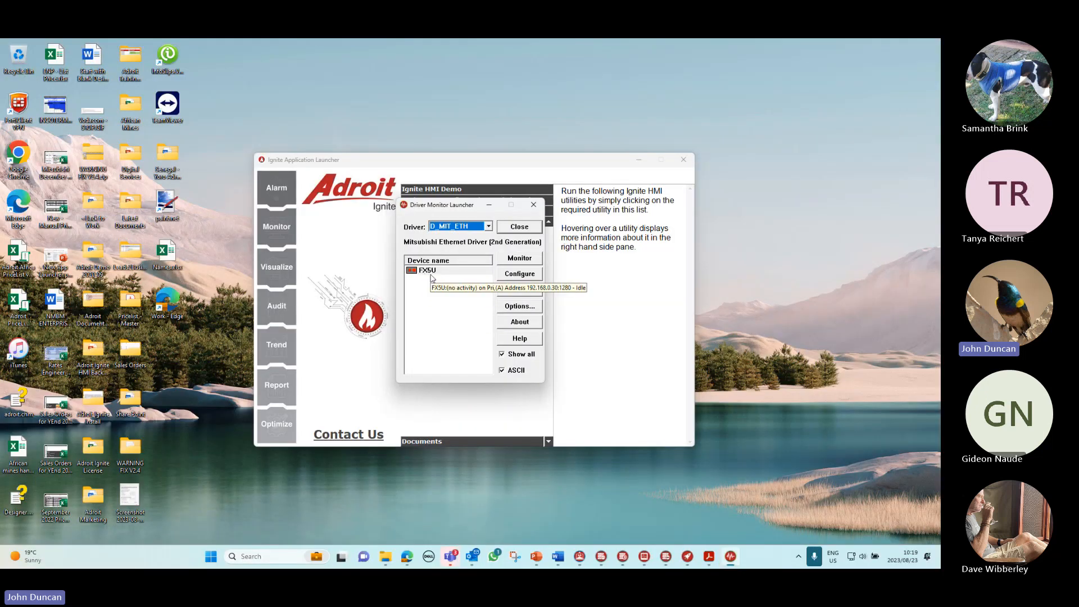
# Monitor the FX5U device's live communication in the Datascope, and close the Datascope and Driver Monitor.
pyautogui.click(529, 258)
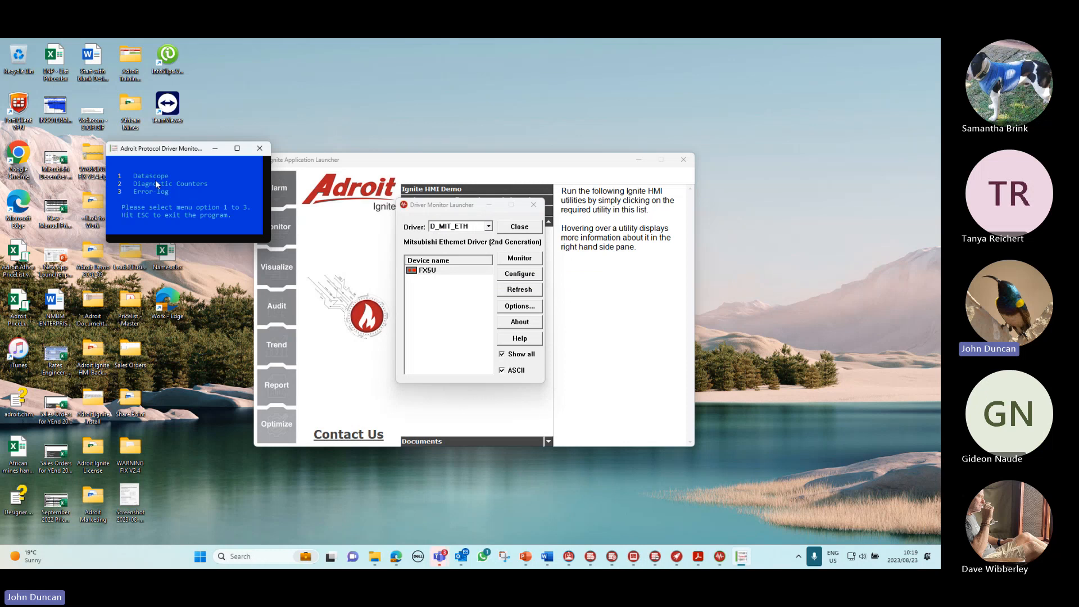
pyautogui.press('1')
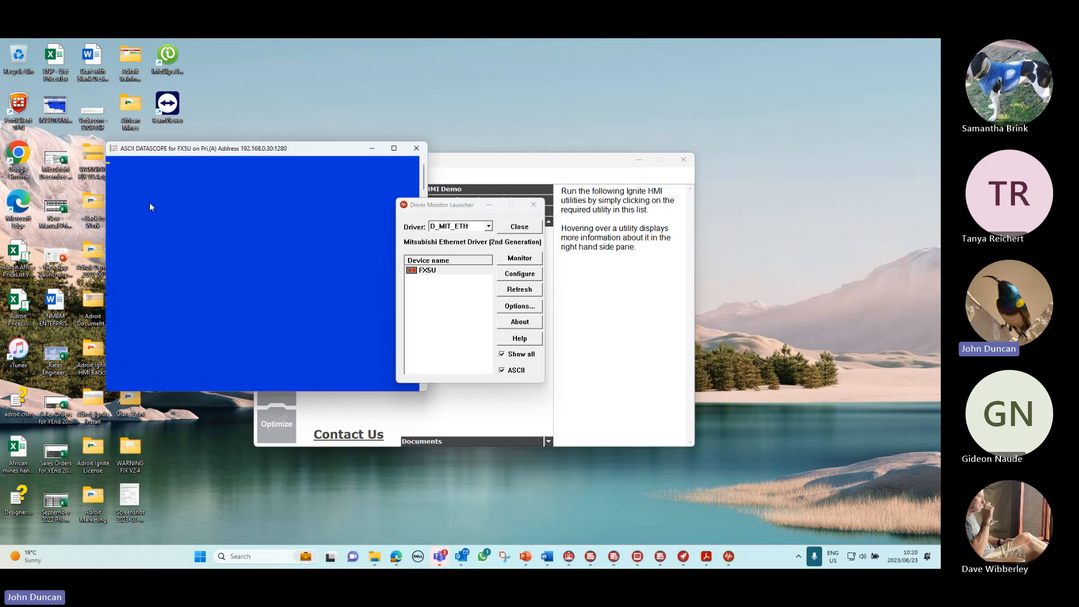
pyautogui.moveTo(474, 205); pyautogui.dragTo(600, 201)
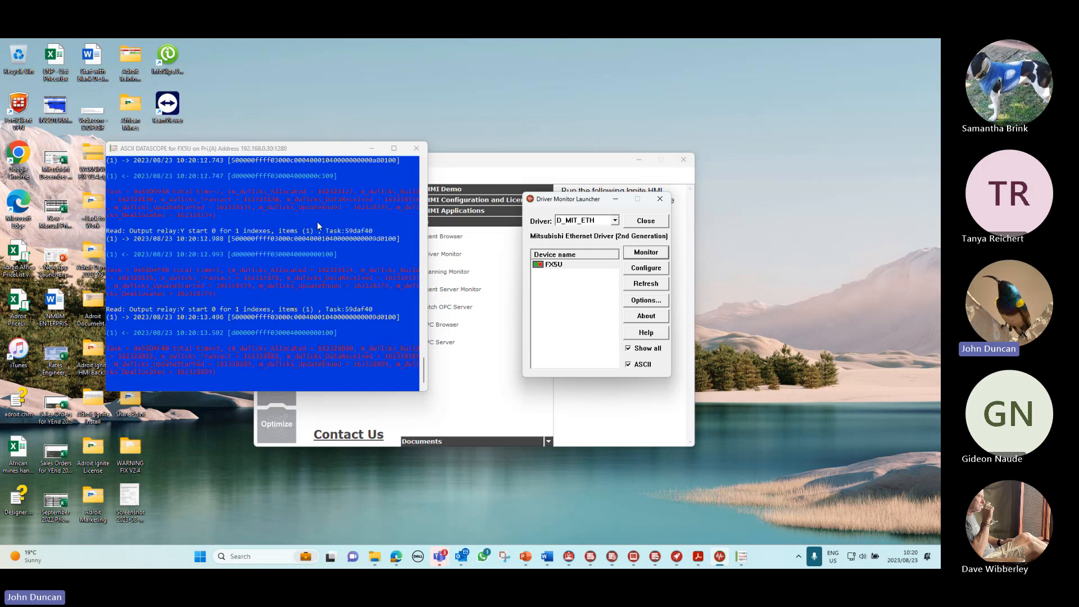
pyautogui.click(416, 149)
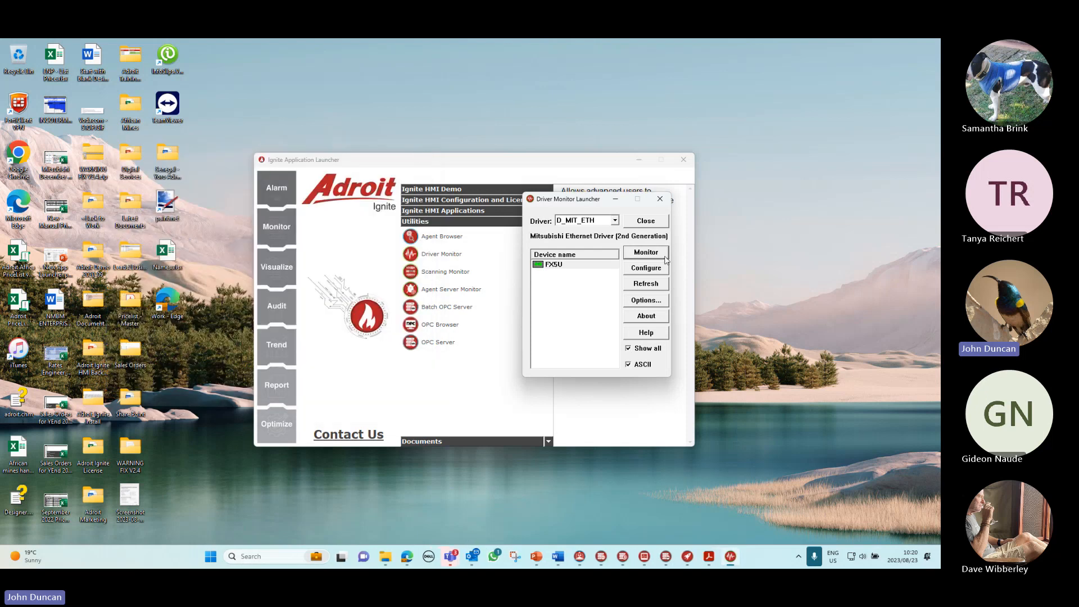
pyautogui.click(654, 223)
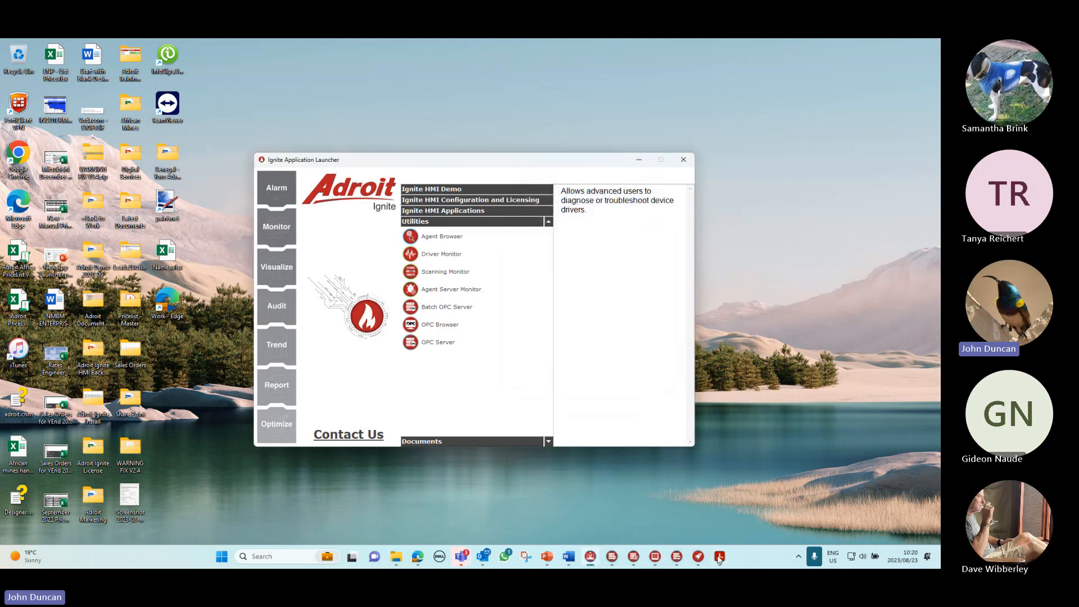
# Switch to the SmartUI Operator, launch the Ignite Designer from it, and open the recent Batch Plant graphic form.
pyautogui.click(655, 557)
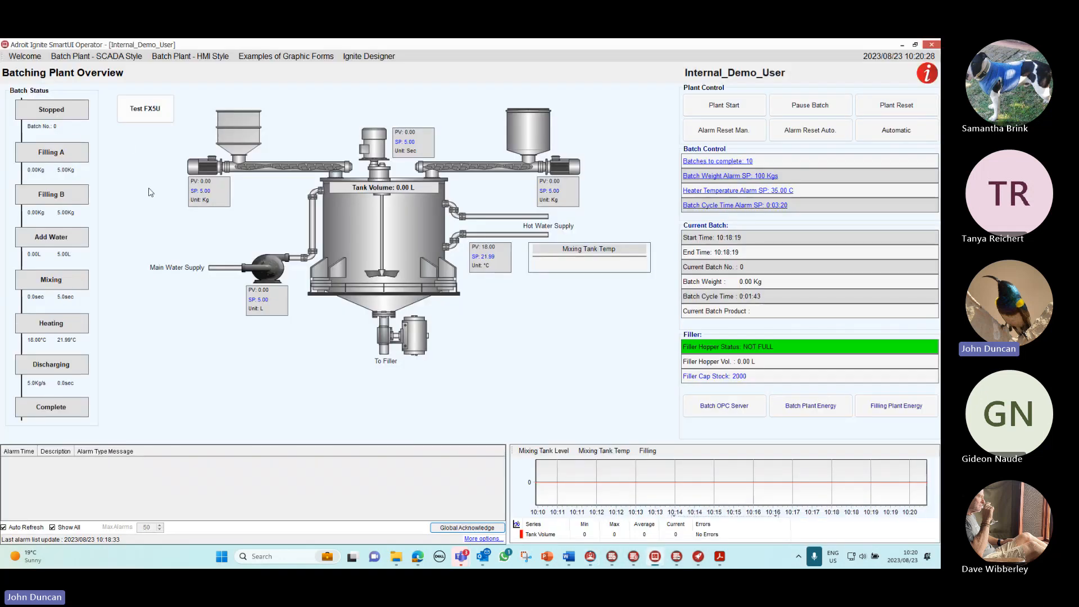
pyautogui.click(383, 59)
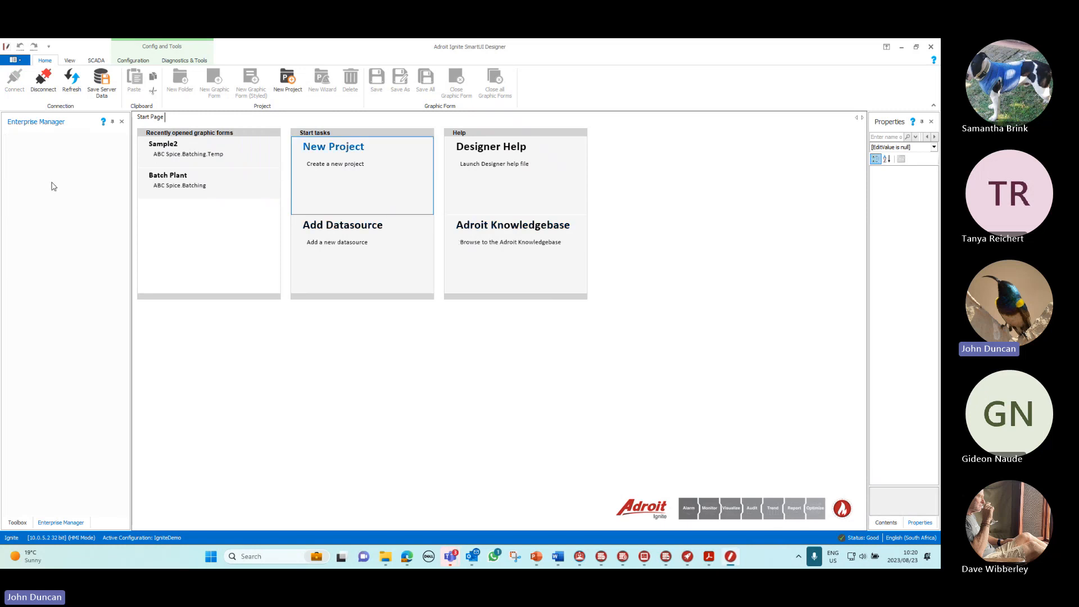
pyautogui.click(190, 190)
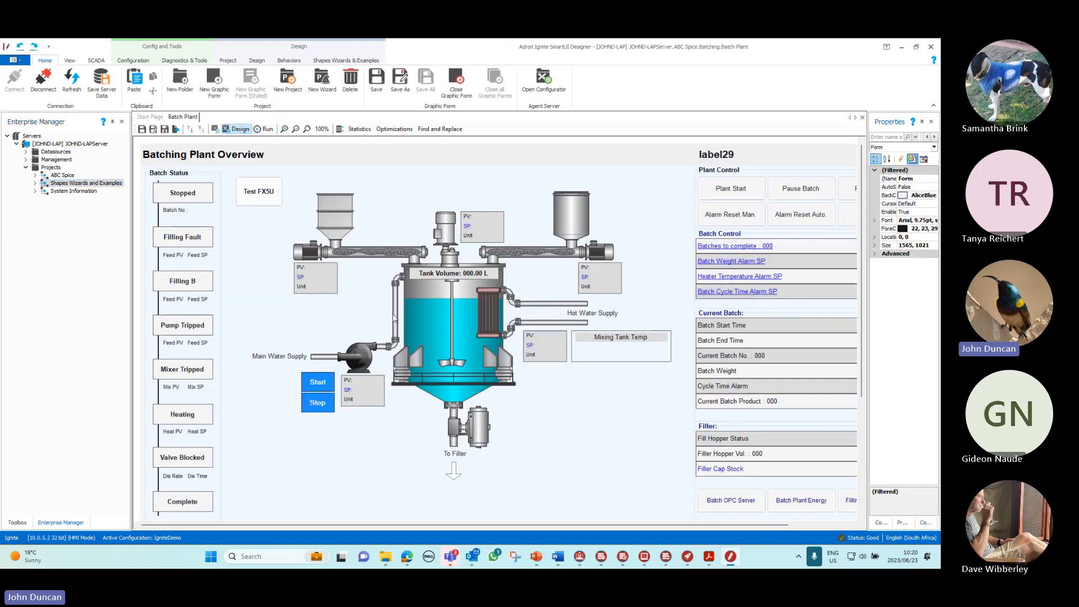
# Open the Agent Server configurator, move its window over the form, and open the digital agent _MOTOR1_RUN for editing.
pyautogui.click(545, 83)
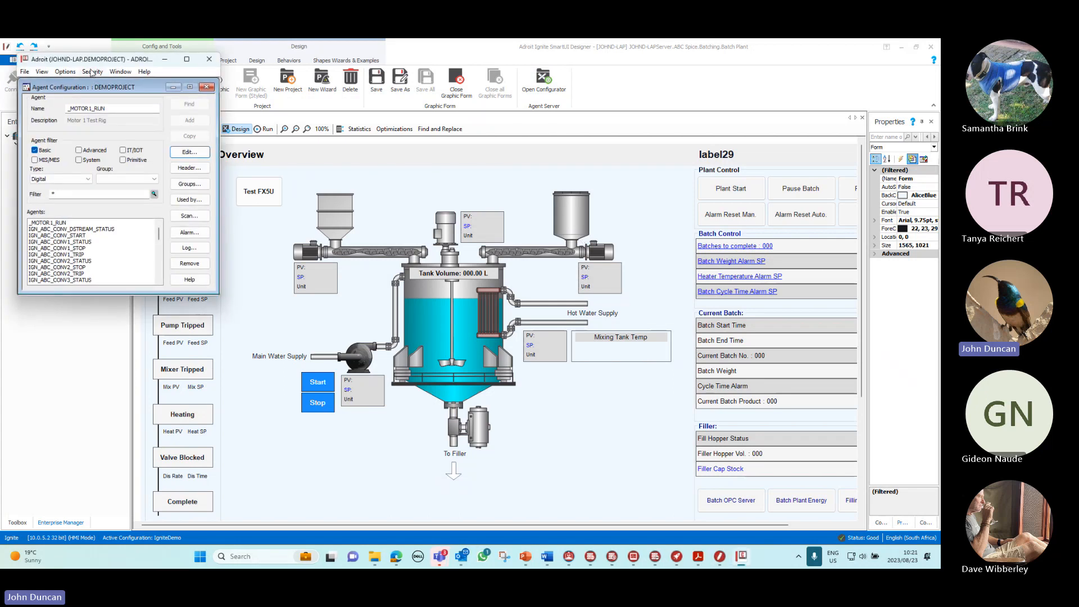
pyautogui.moveTo(124, 61); pyautogui.dragTo(427, 100)
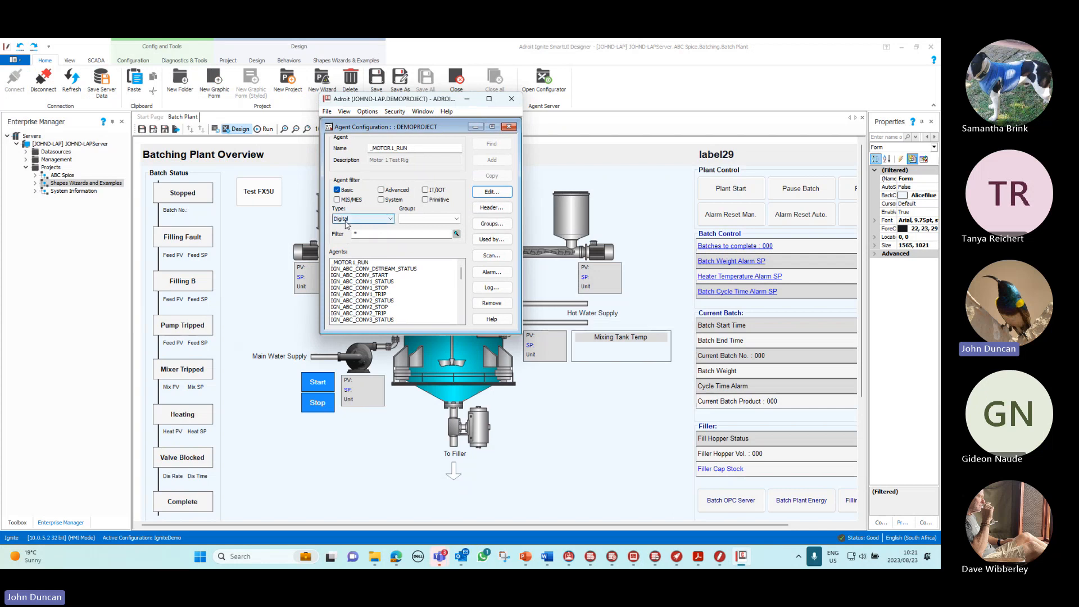
pyautogui.click(356, 262)
pyautogui.click(496, 193)
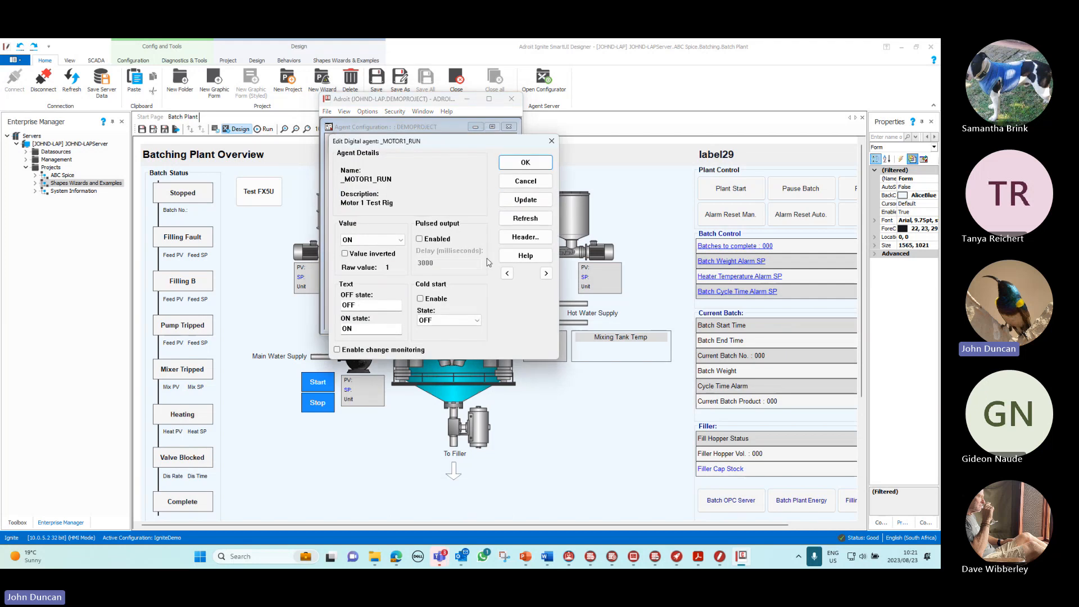
# Finish viewing the _MOTOR1_RUN agent's details, and check its FX5U tag scanning configuration, including device, slot and address.
pyautogui.click(526, 165)
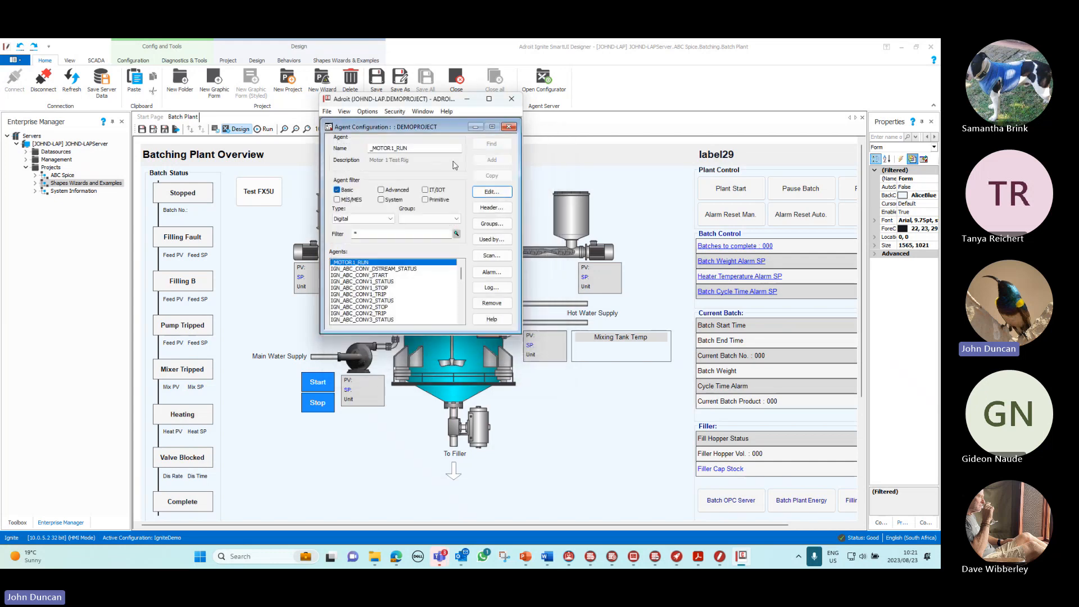
pyautogui.click(492, 256)
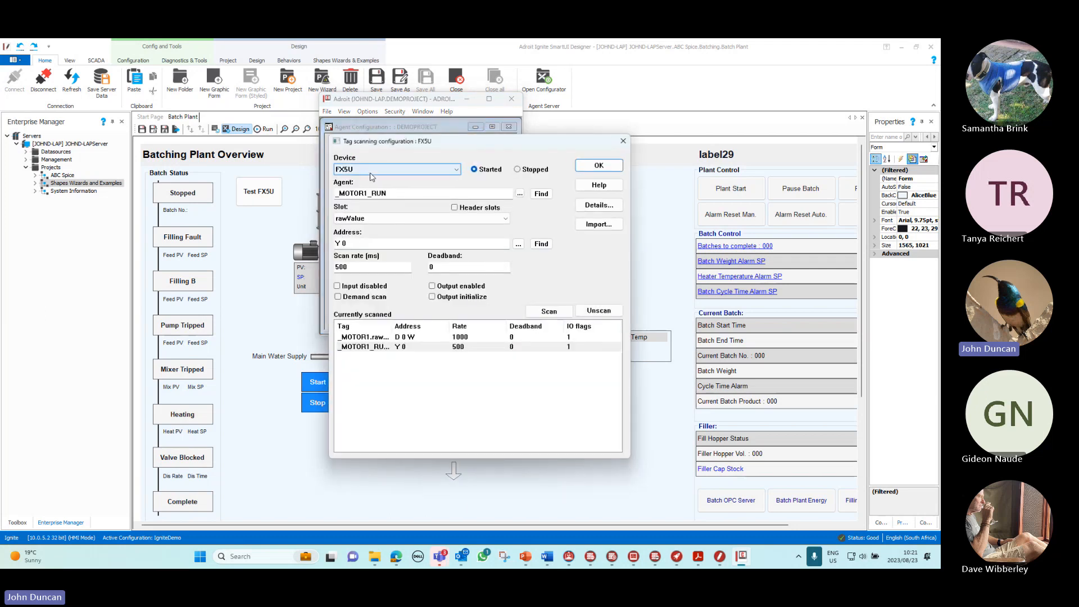
pyautogui.click(354, 243)
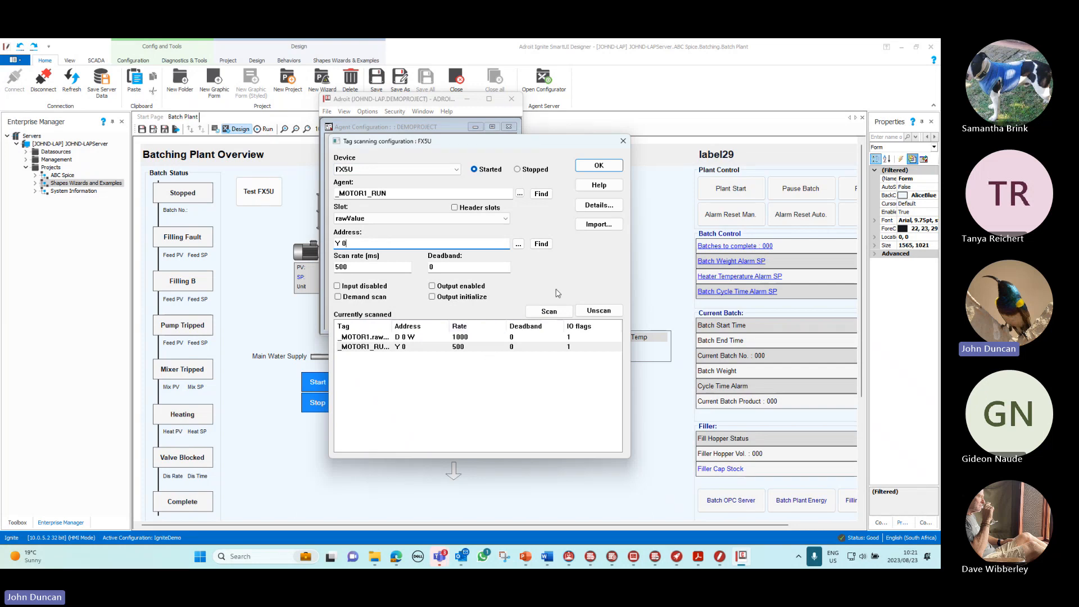
pyautogui.click(600, 166)
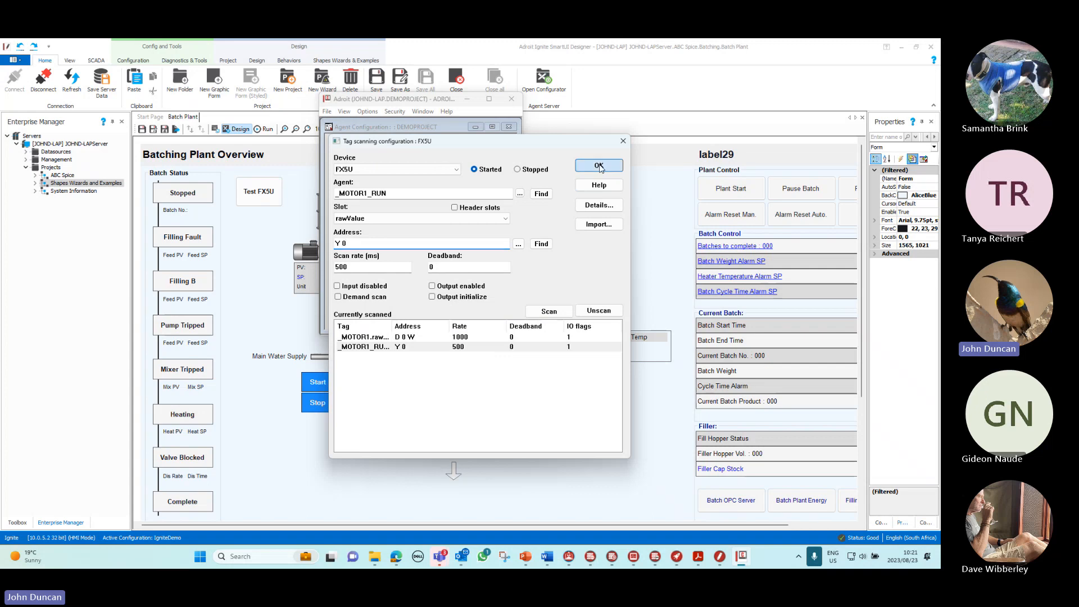
# Edit the analog agent _MOTOR1, setting its High alarm to 7 and Low alarm to 3, and update the agent.
pyautogui.click(367, 219)
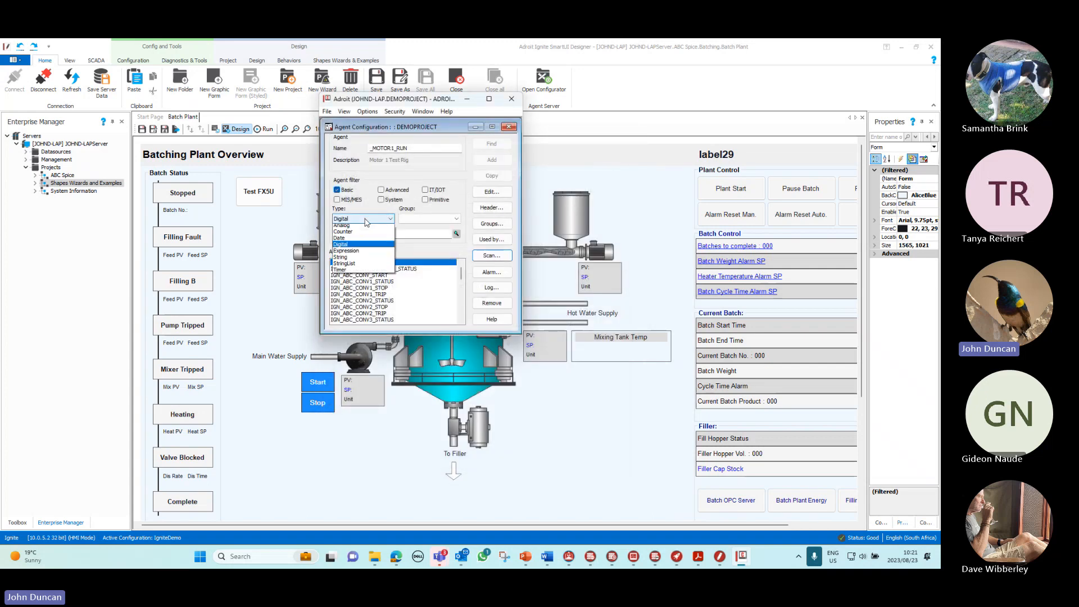
pyautogui.click(357, 229)
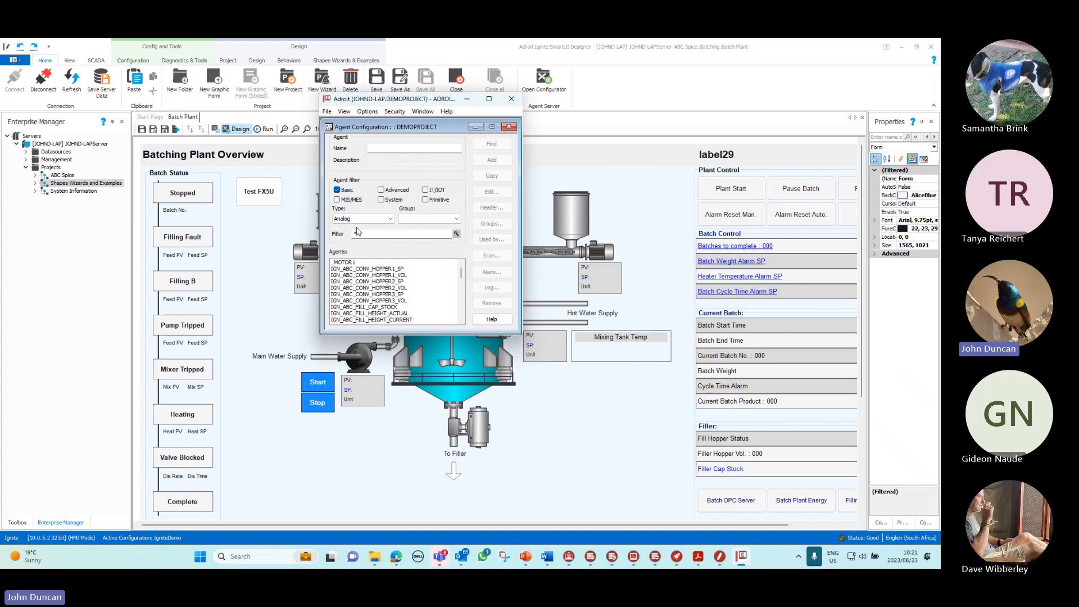
pyautogui.click(346, 262)
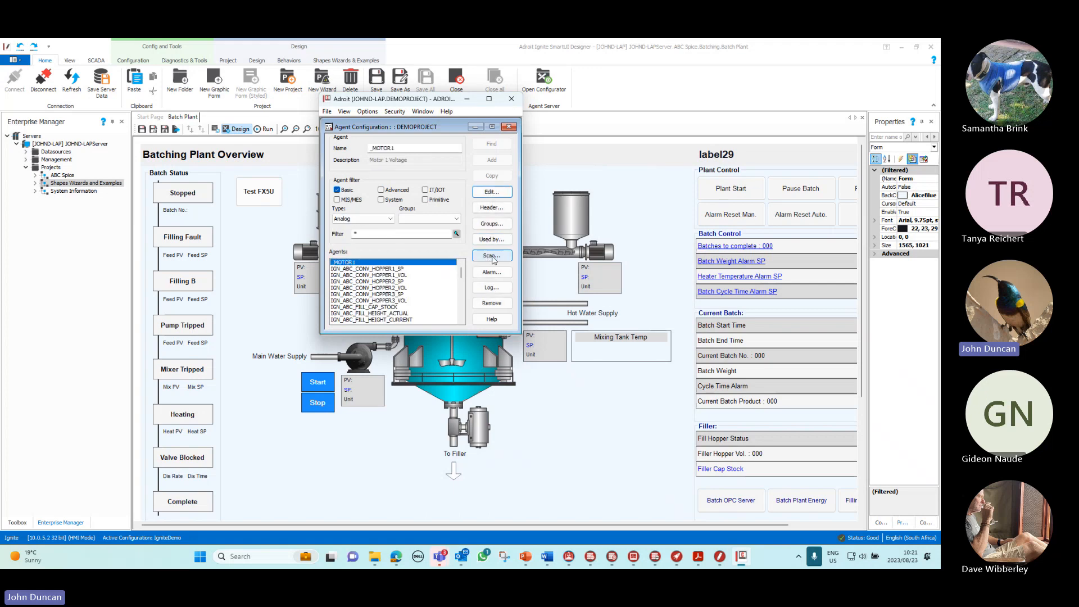
pyautogui.click(493, 193)
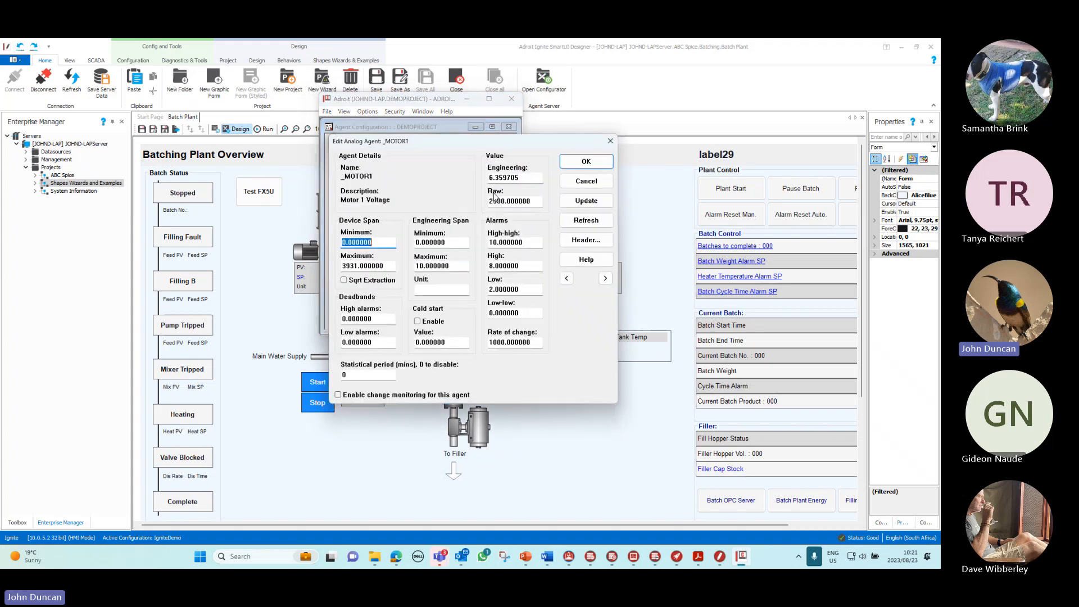
pyautogui.click(492, 266)
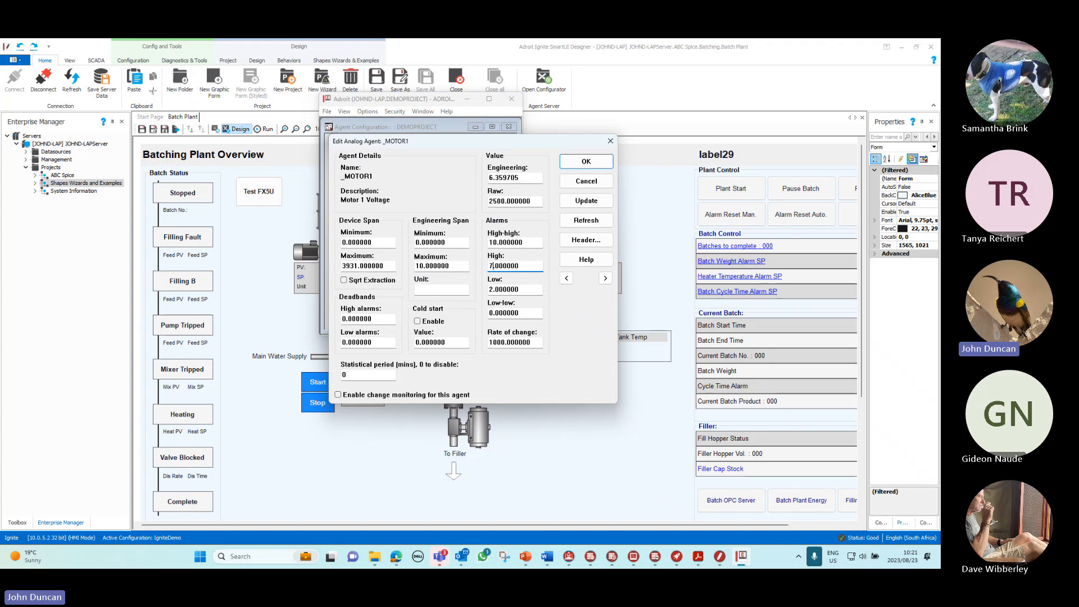
pyautogui.click(491, 289)
pyautogui.click(596, 202)
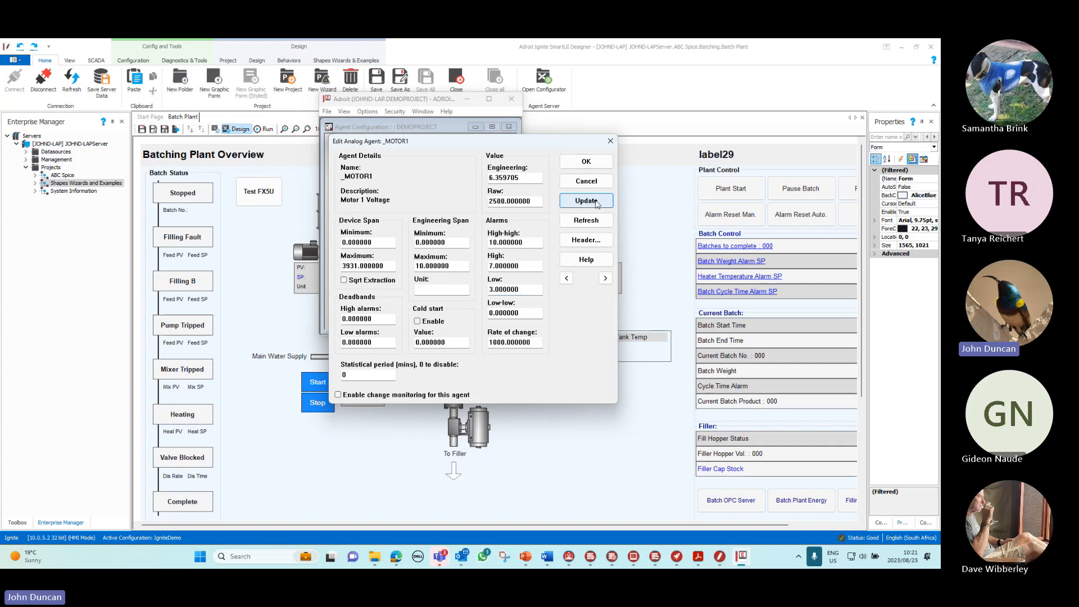
# Refresh _MOTOR1's engineering and raw values twice to check the live input, and close the agent's edit dialog.
pyautogui.click(594, 221)
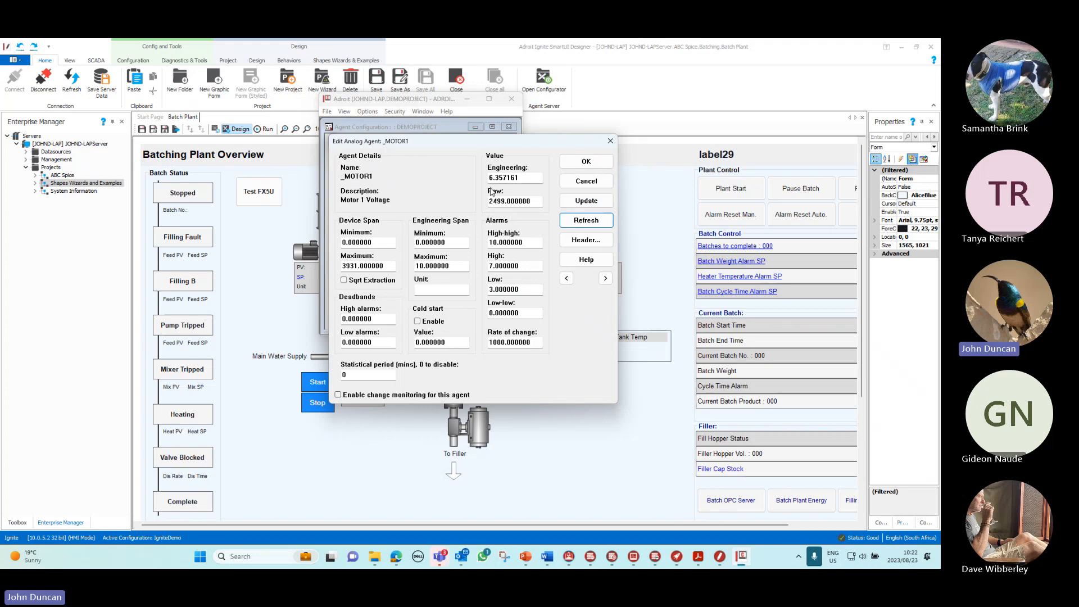
pyautogui.click(583, 220)
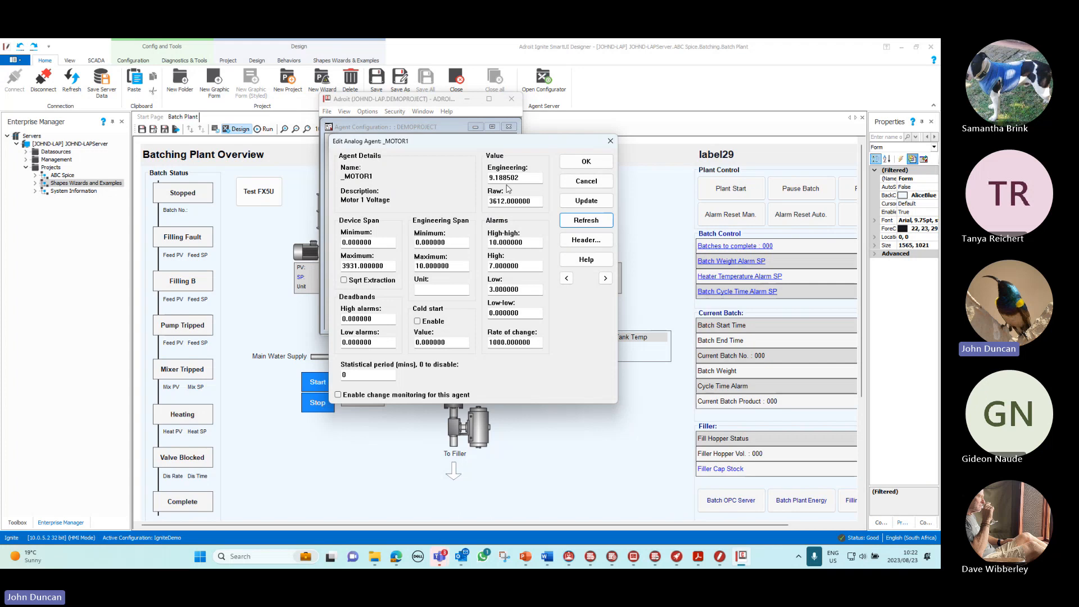
pyautogui.click(588, 163)
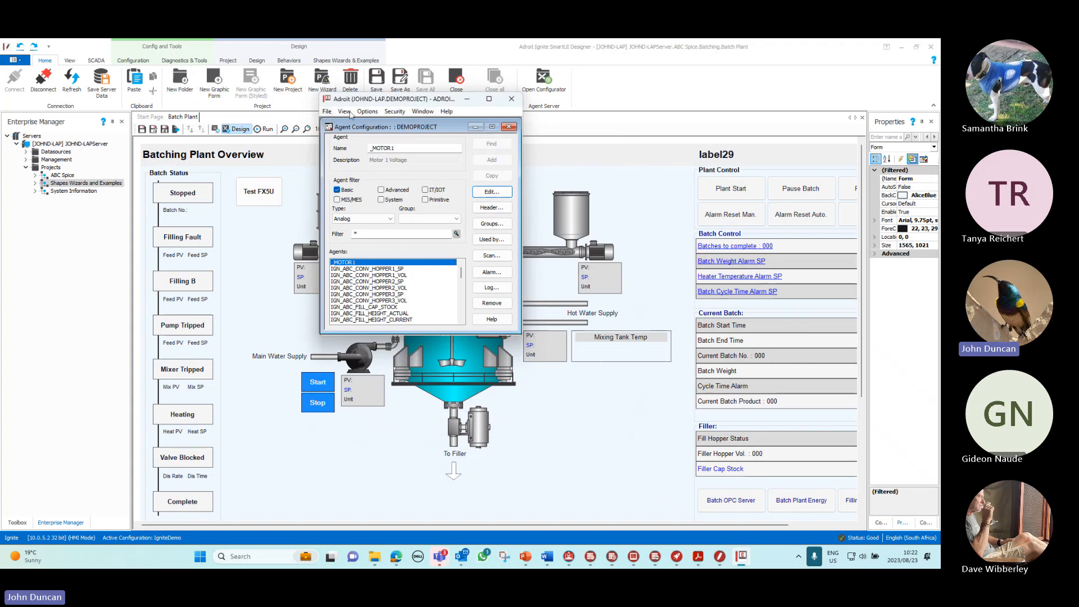
# Save the agent server configuration and switch back to the Ignite Designer.
pyautogui.click(328, 112)
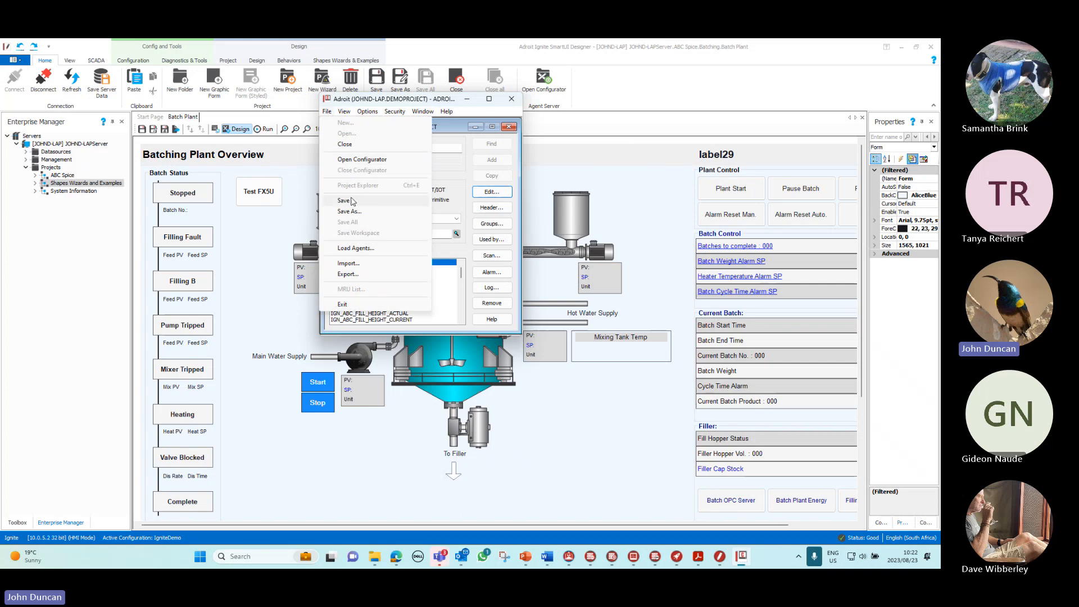
pyautogui.click(351, 202)
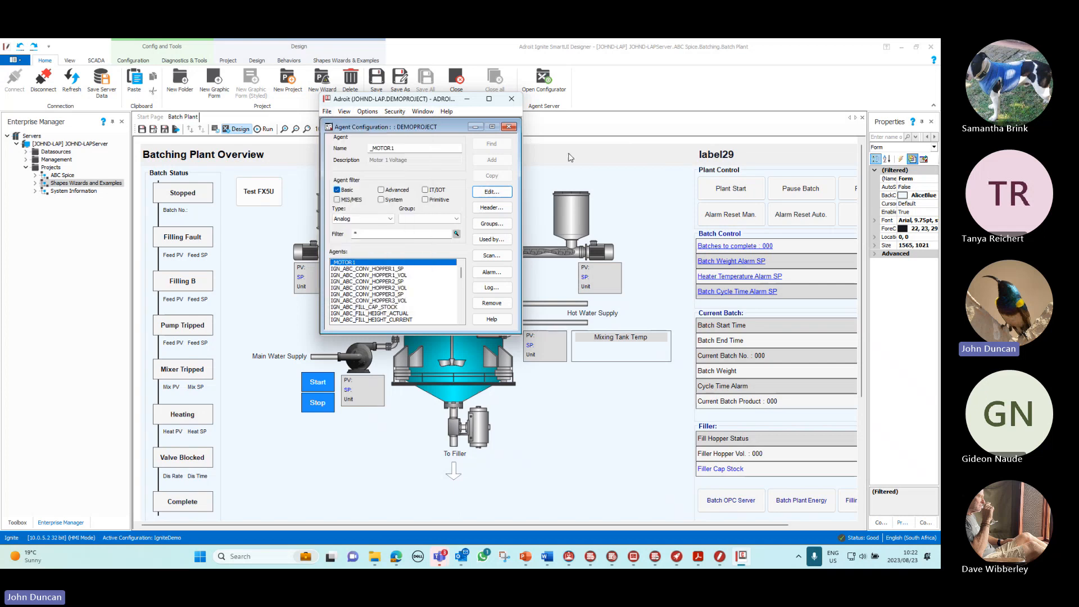
pyautogui.click(602, 166)
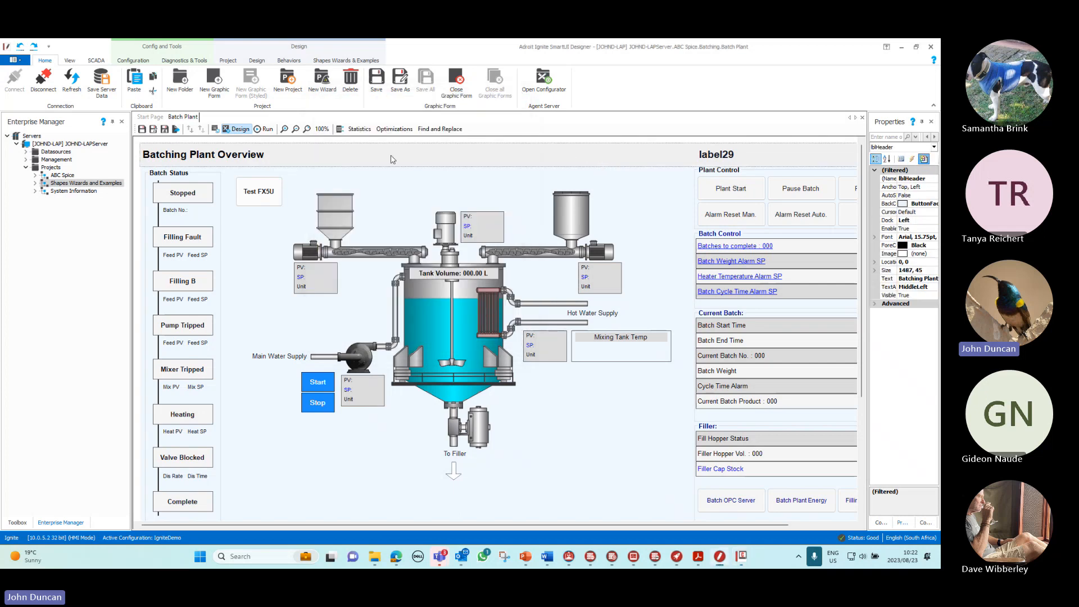
# Open the Sample2 graphic form from the Temp folder under ABC Spice's Batching, and inspect its _MOTOR1 label and digital gauge.
pyautogui.click(36, 176)
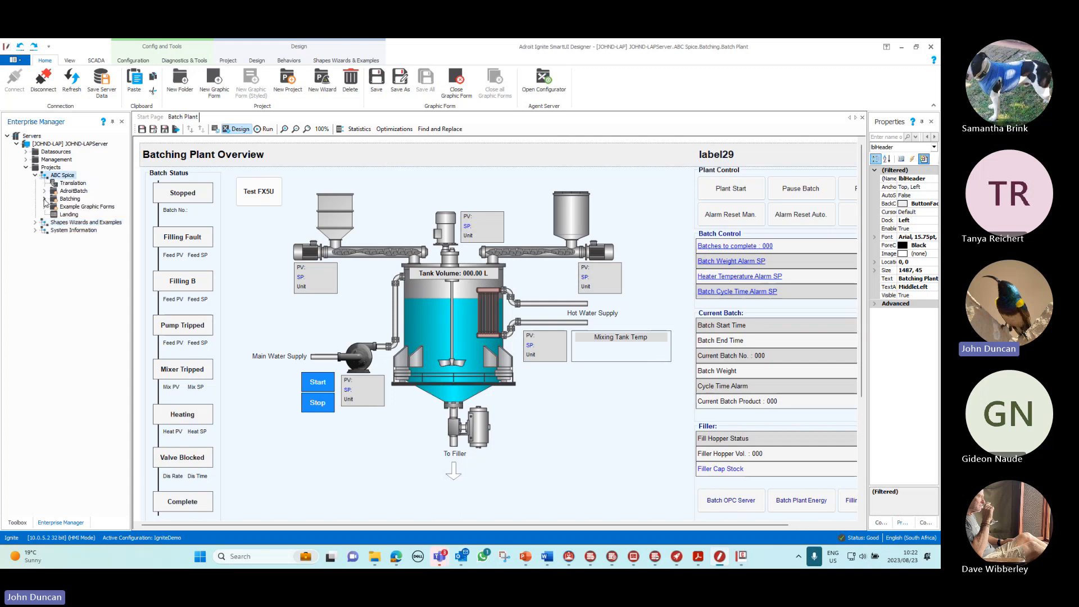
pyautogui.click(44, 199)
pyautogui.click(54, 214)
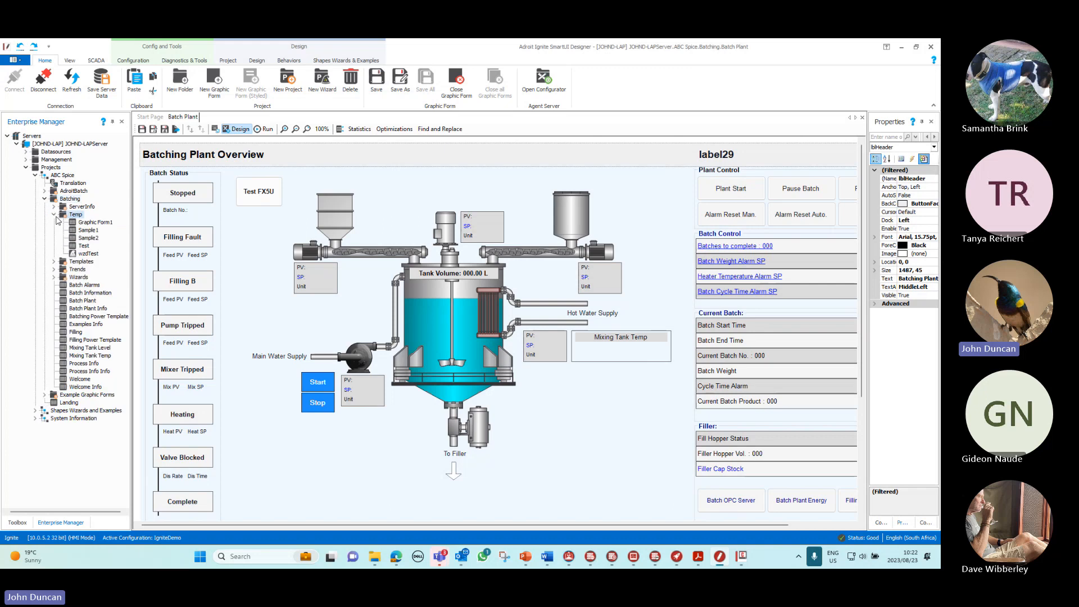
pyautogui.doubleClick(89, 238)
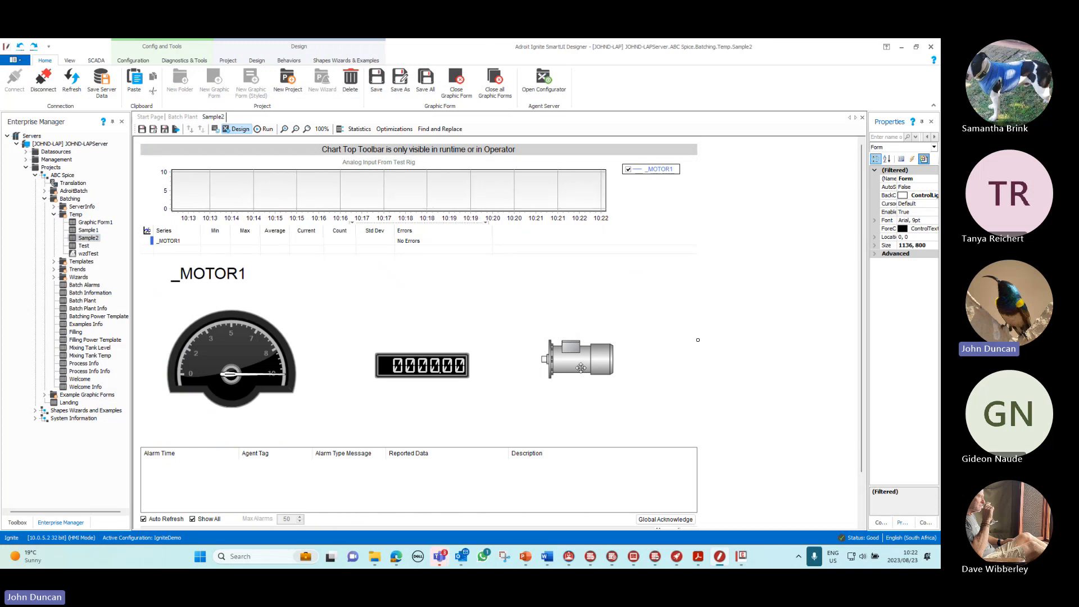
pyautogui.click(221, 273)
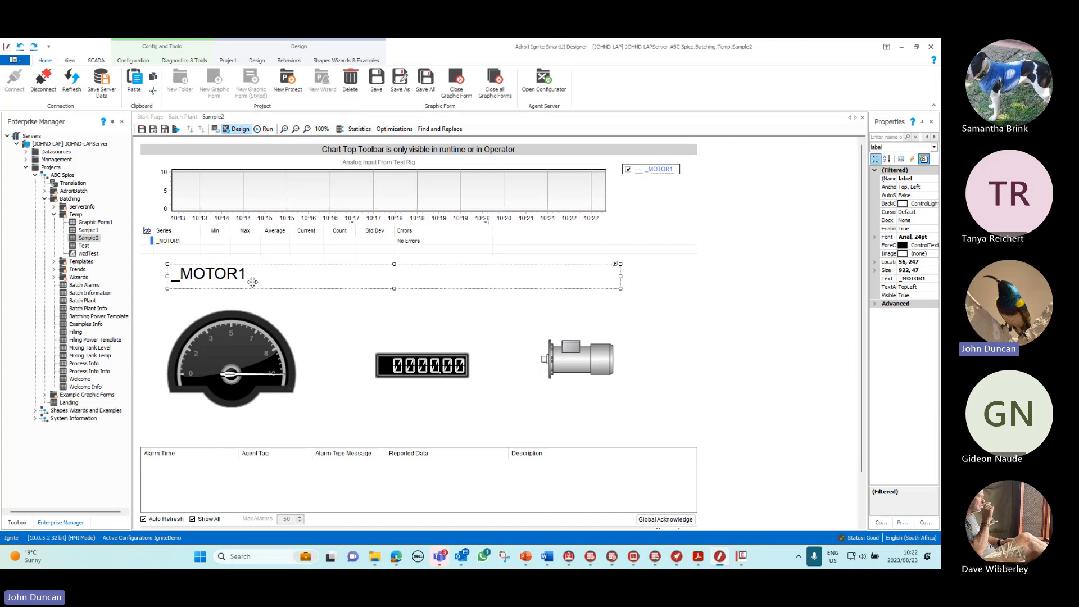
pyautogui.click(434, 371)
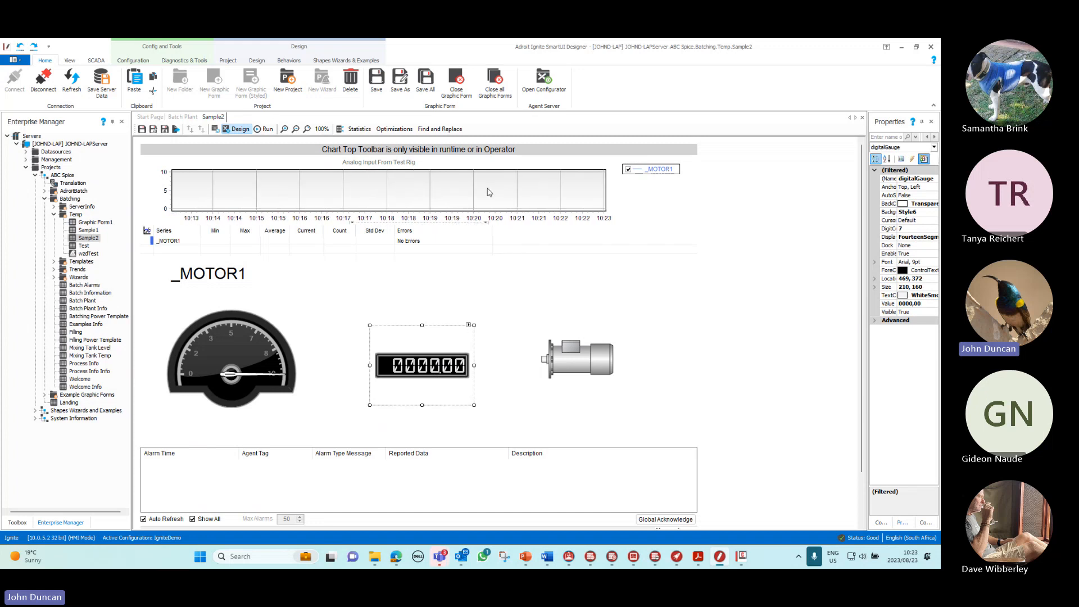
# Review the line chart's series, axis, titles and legend setup in its configuration, and finish the dialog.
pyautogui.click(488, 193)
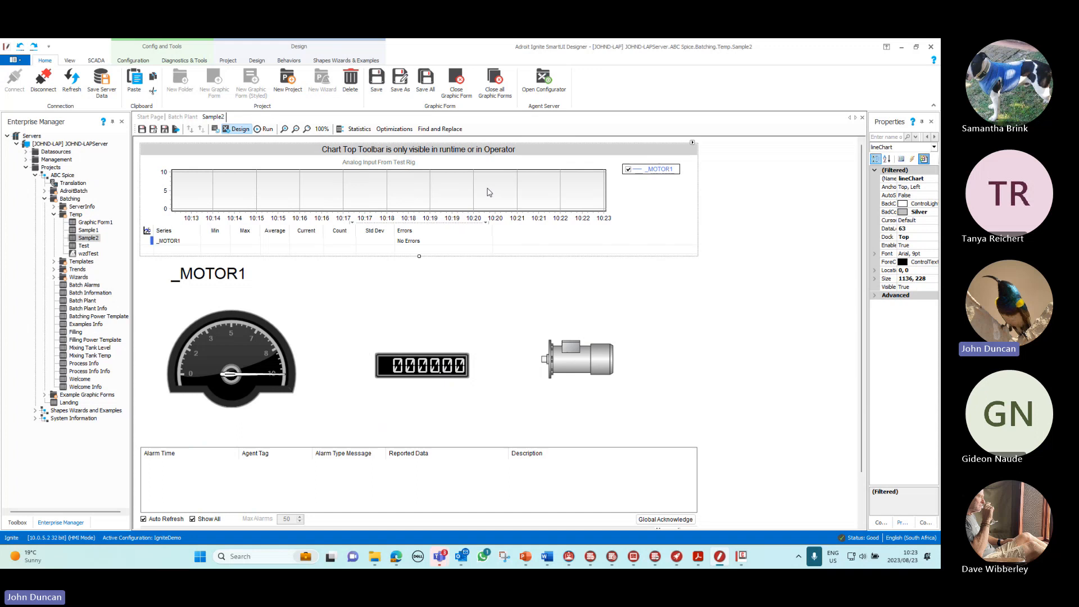
pyautogui.click(693, 144)
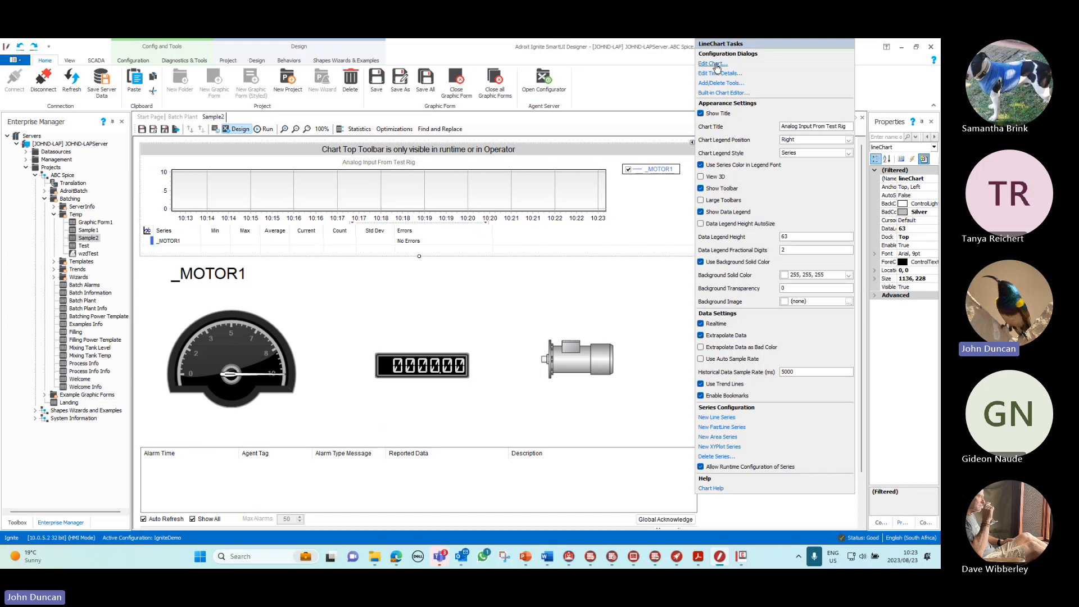
pyautogui.click(714, 64)
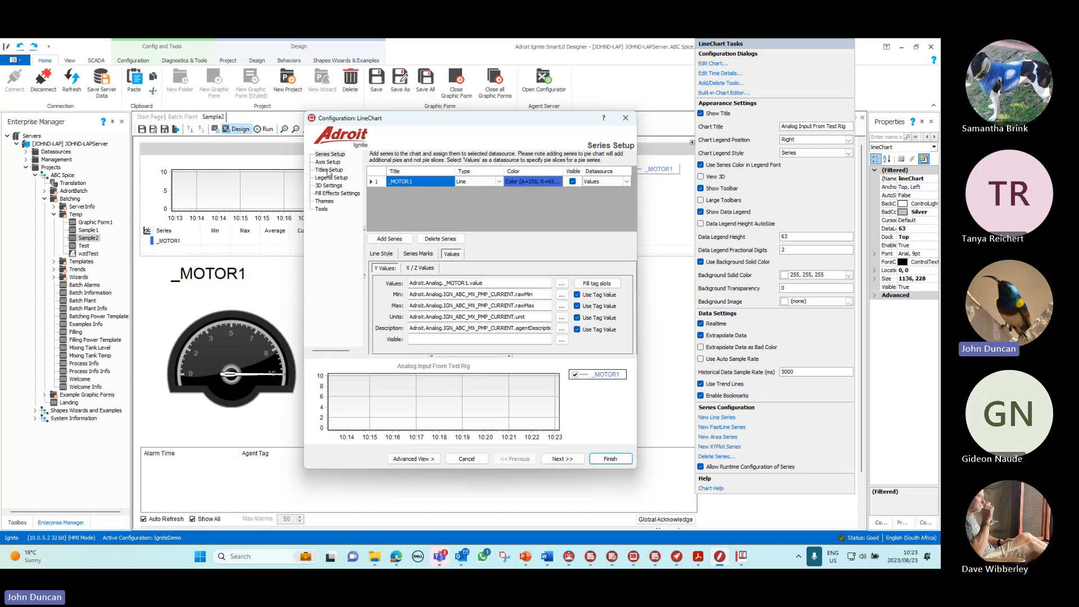
pyautogui.click(328, 163)
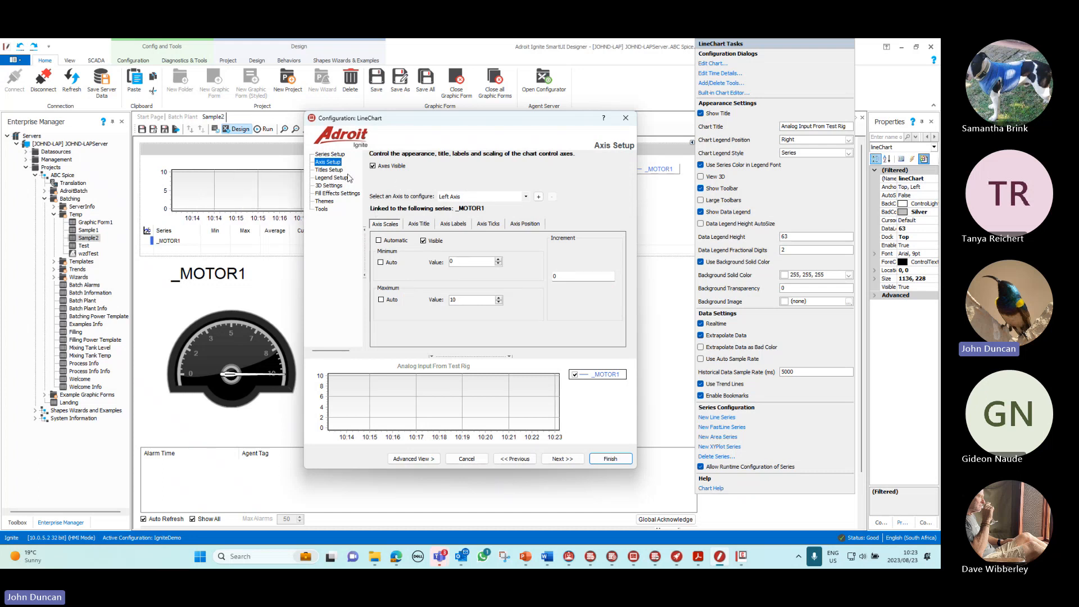
pyautogui.click(338, 170)
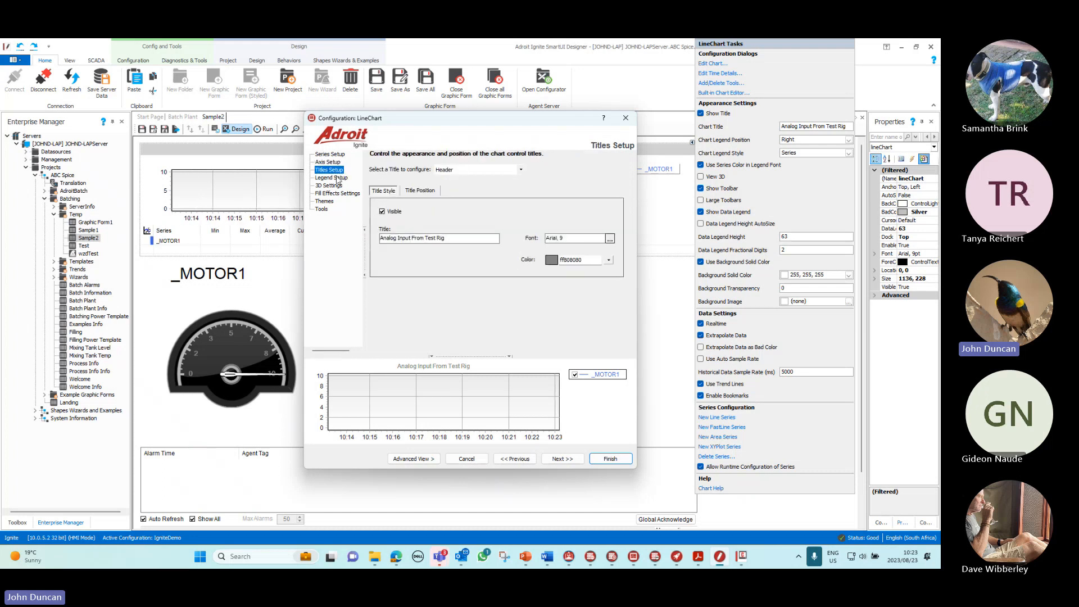
pyautogui.click(337, 177)
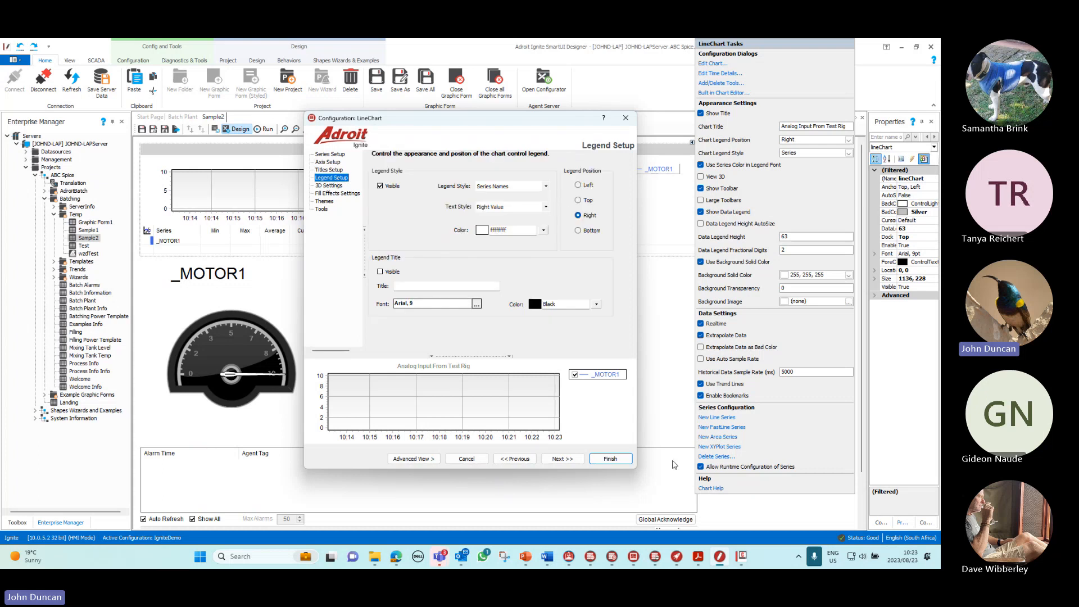
pyautogui.click(611, 459)
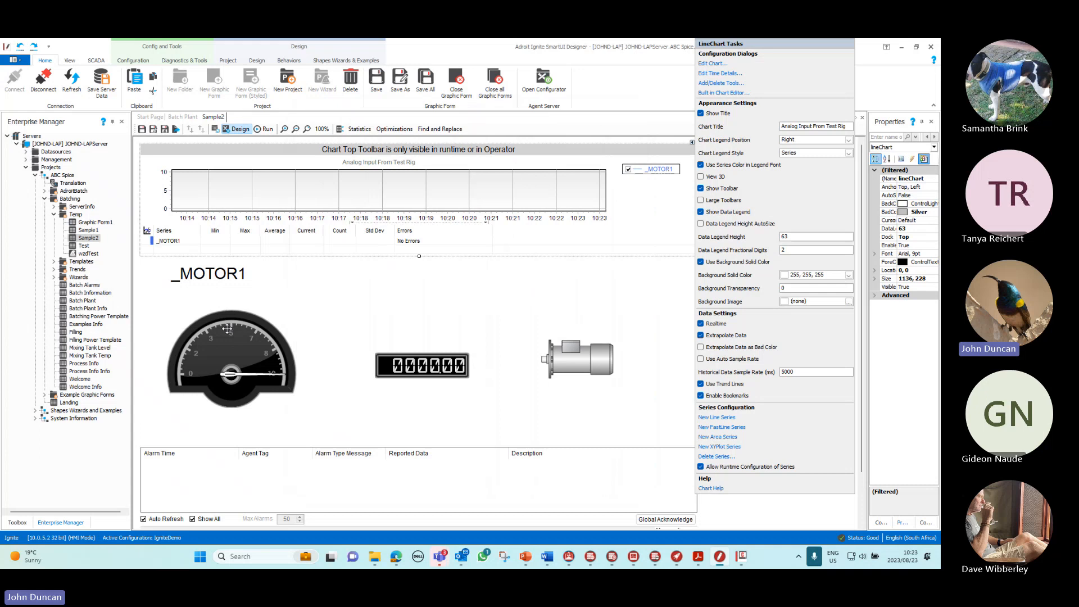
# Review the circular half gauge's Display Value behavior, including its input data element and string formatting, and finish the dialog.
pyautogui.click(227, 345)
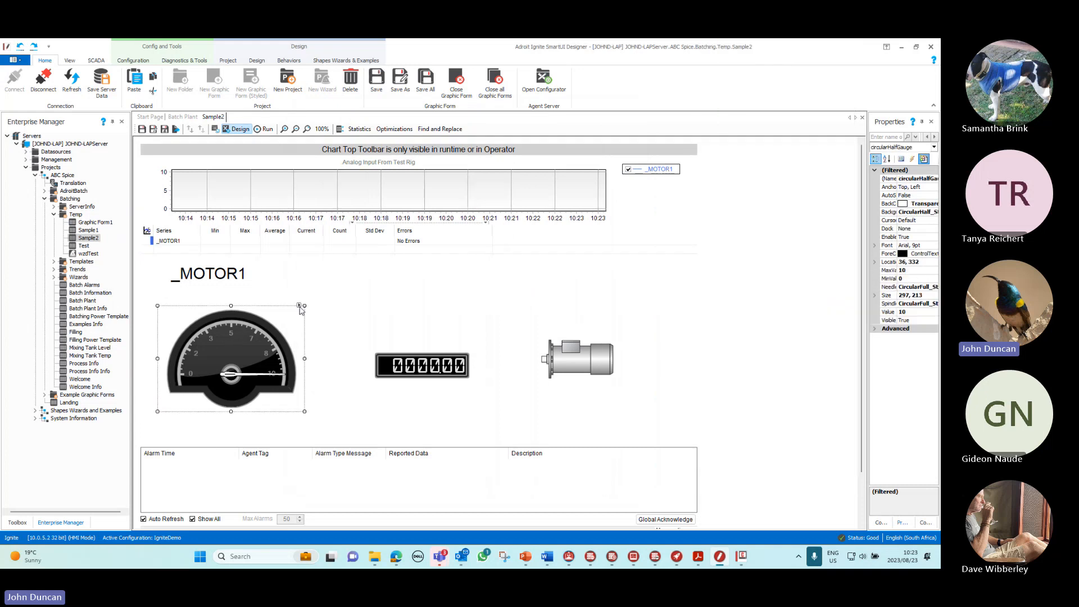
pyautogui.click(299, 307)
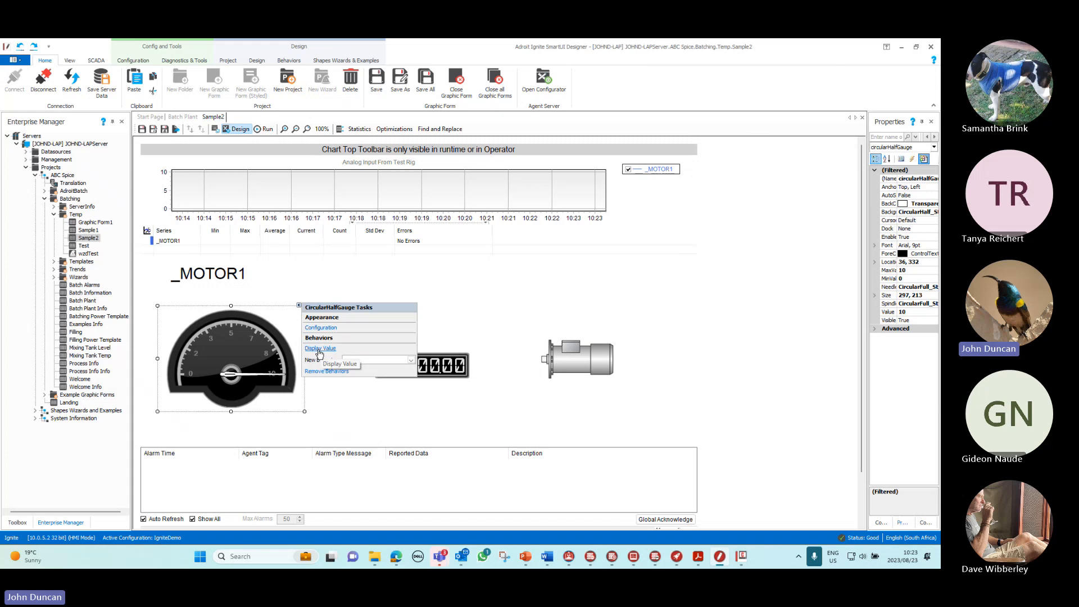
pyautogui.click(319, 349)
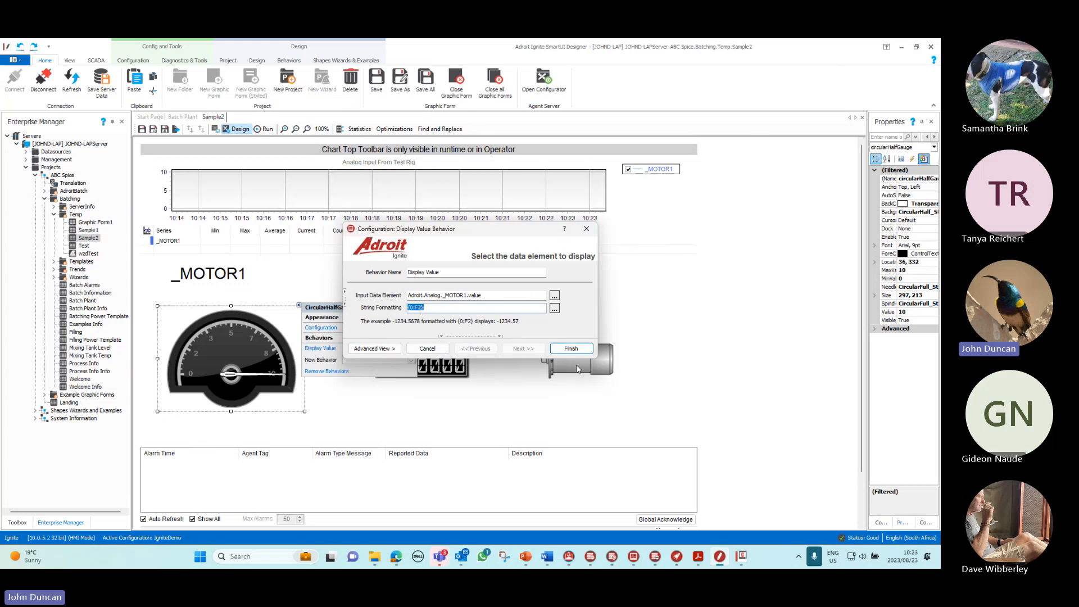
pyautogui.click(571, 350)
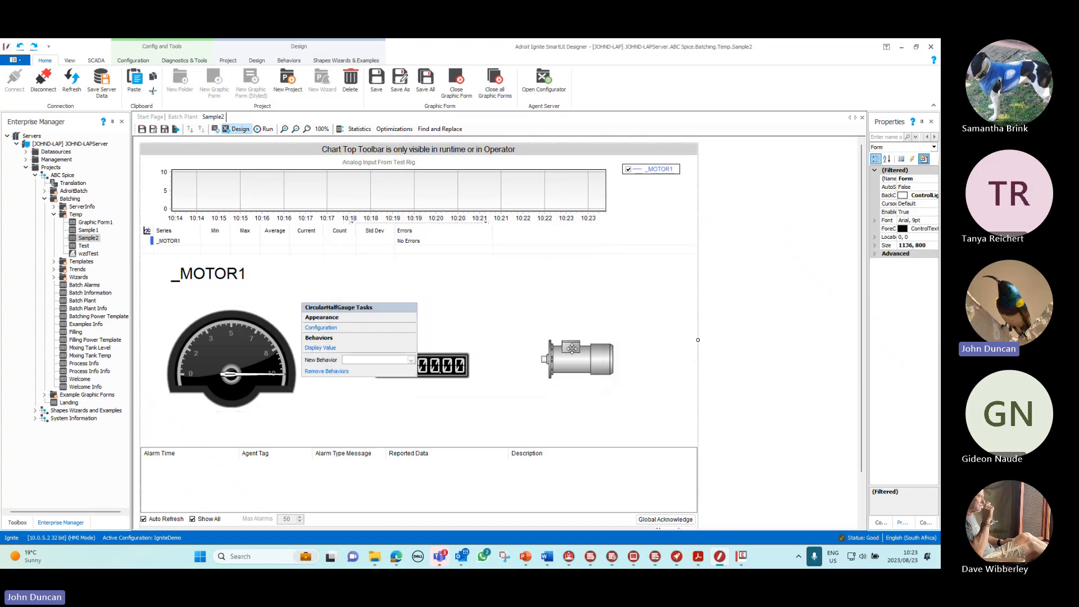
# Review the _MOTOR1 label's Display Value behavior, including its input data element and string formatting, and finish the dialog.
pyautogui.click(231, 273)
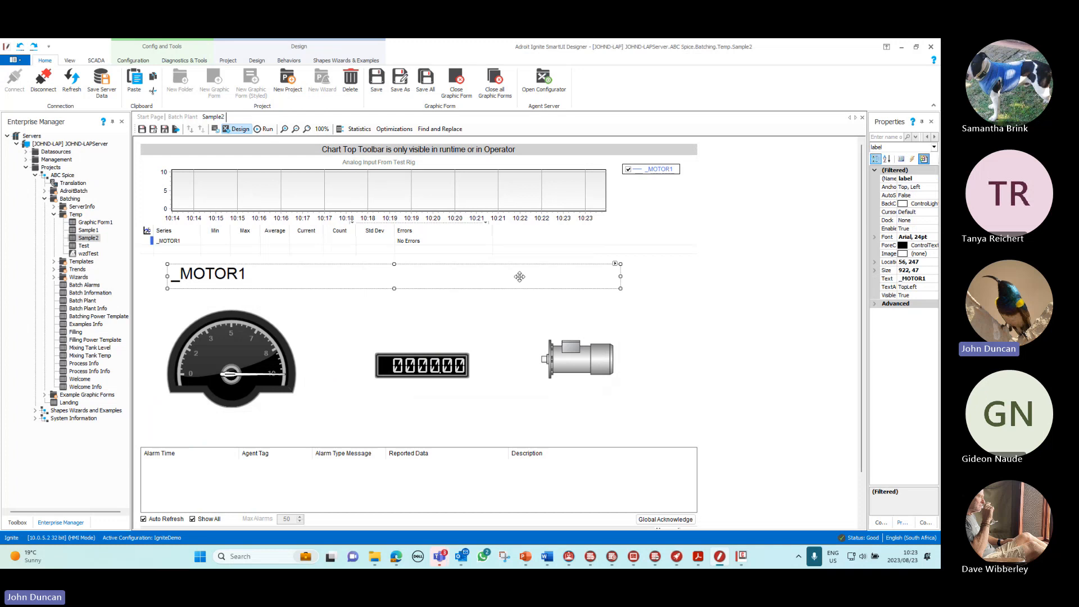
pyautogui.click(616, 265)
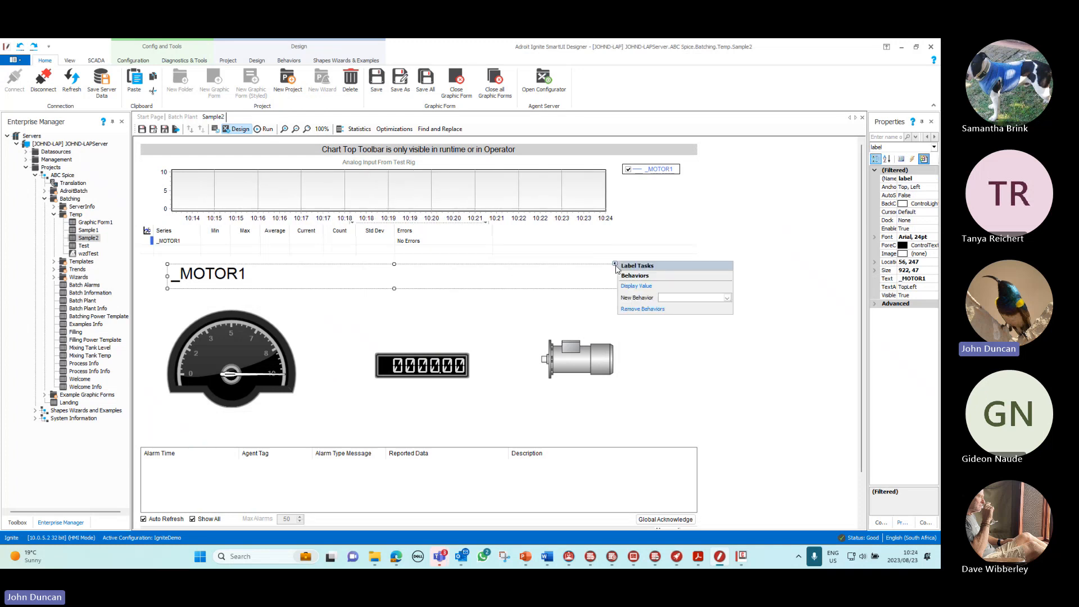
pyautogui.click(630, 287)
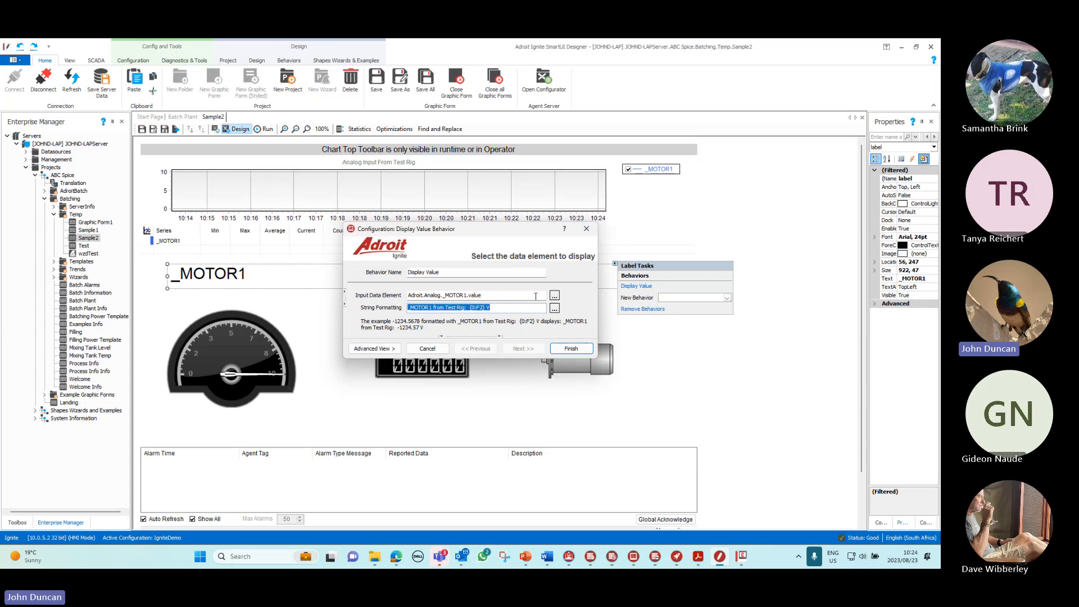
pyautogui.click(571, 349)
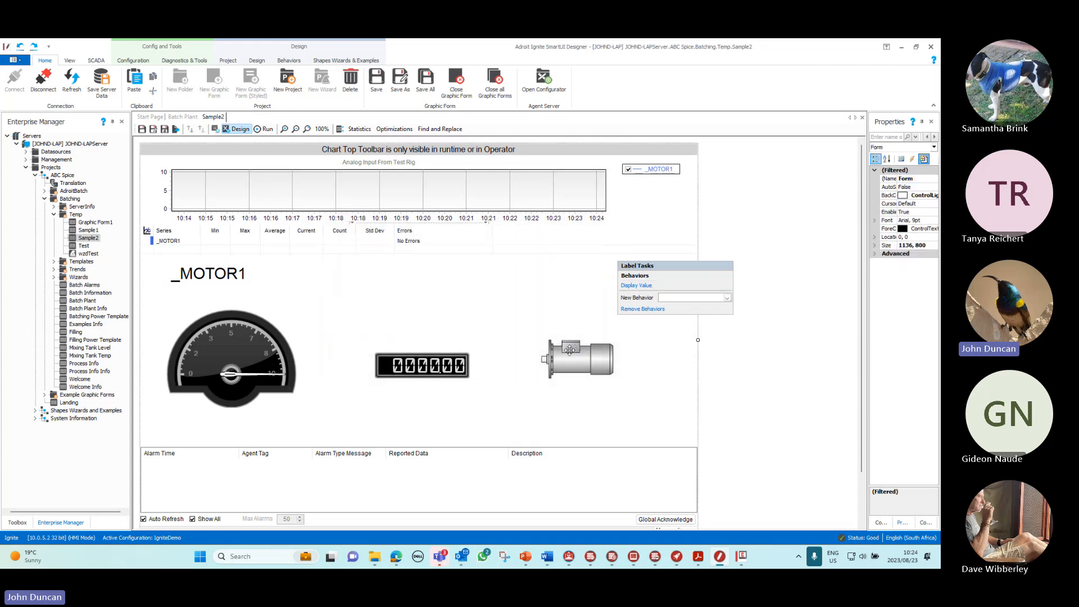
# Inspect the motor symbol's child components in its Child Behaviors Configuration, select cOPath2 under Motor_2_Body, and finish the dialog.
pyautogui.click(570, 361)
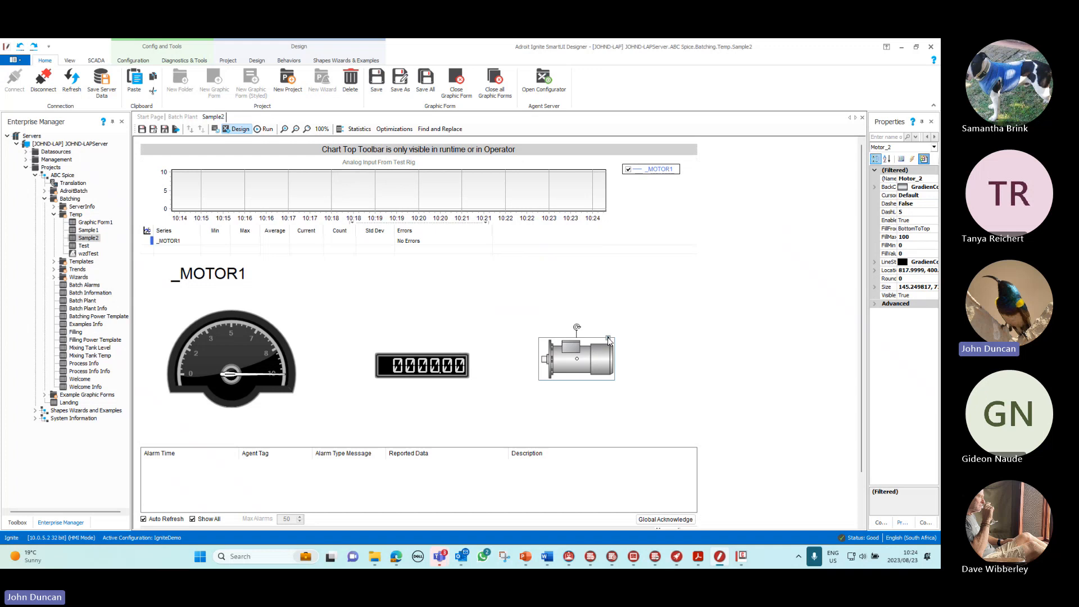
pyautogui.click(609, 339)
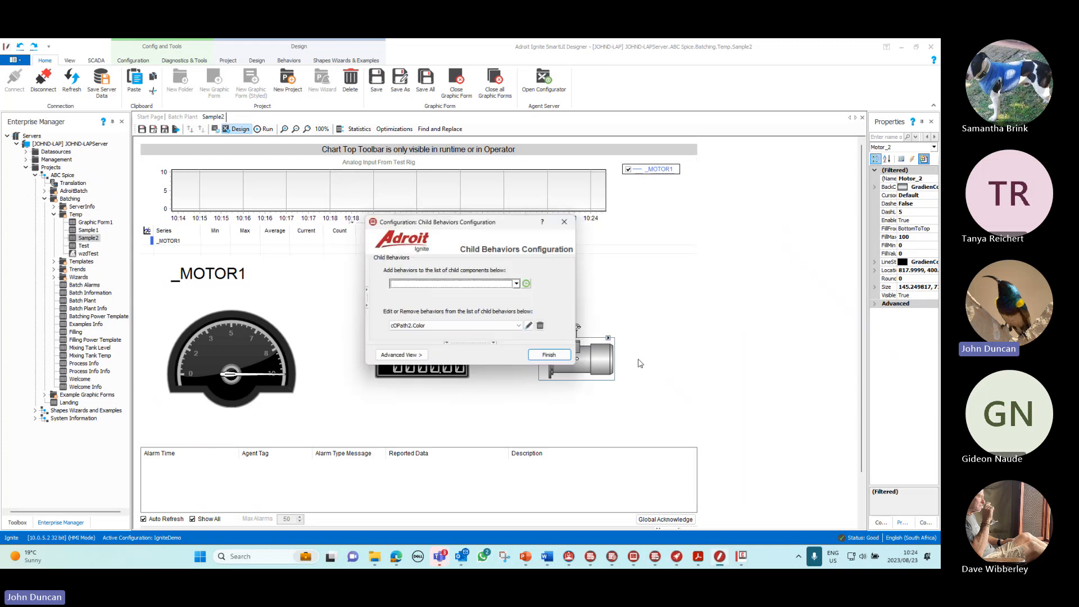
pyautogui.moveTo(479, 226); pyautogui.dragTo(759, 217)
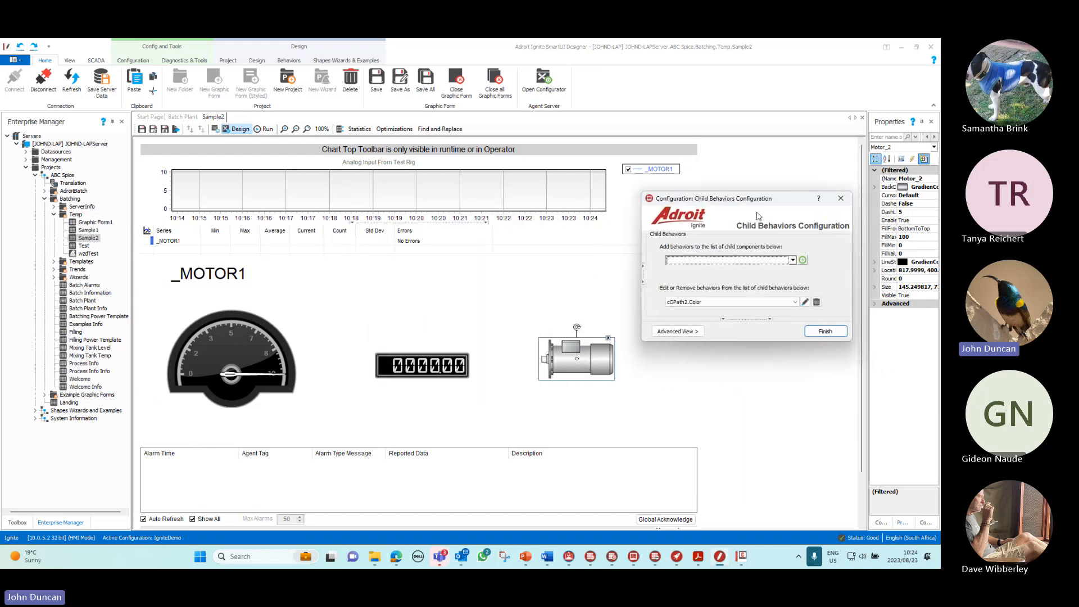
pyautogui.click(792, 260)
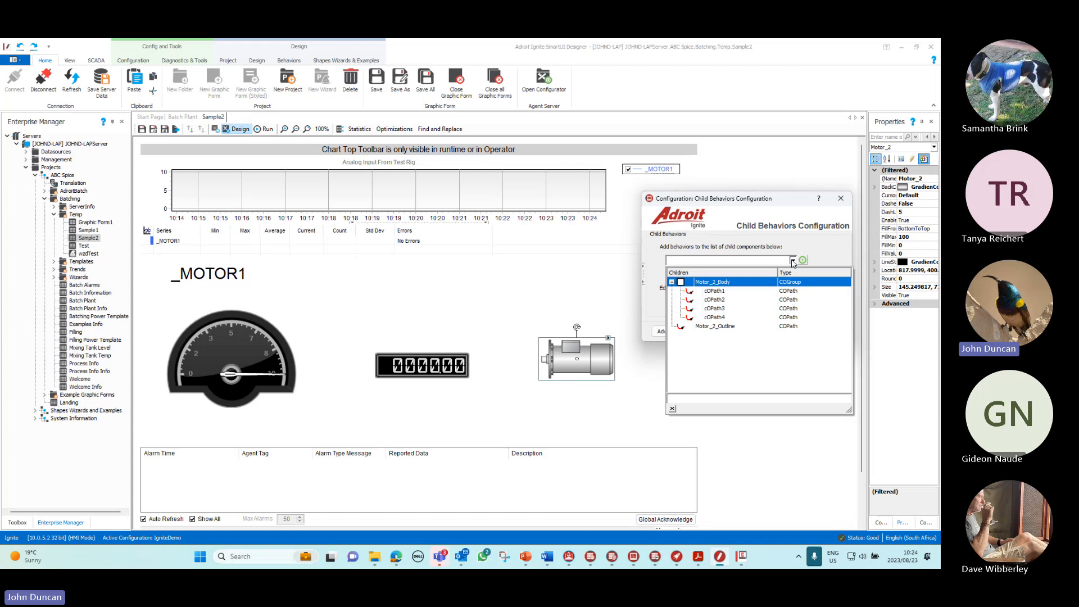
pyautogui.click(715, 299)
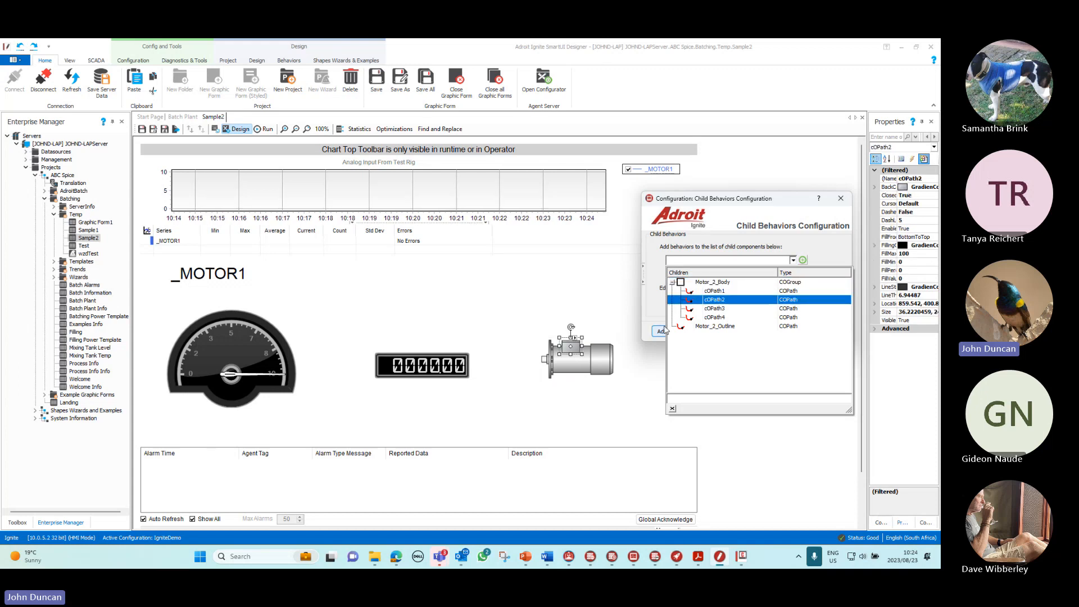
pyautogui.click(838, 253)
pyautogui.click(825, 332)
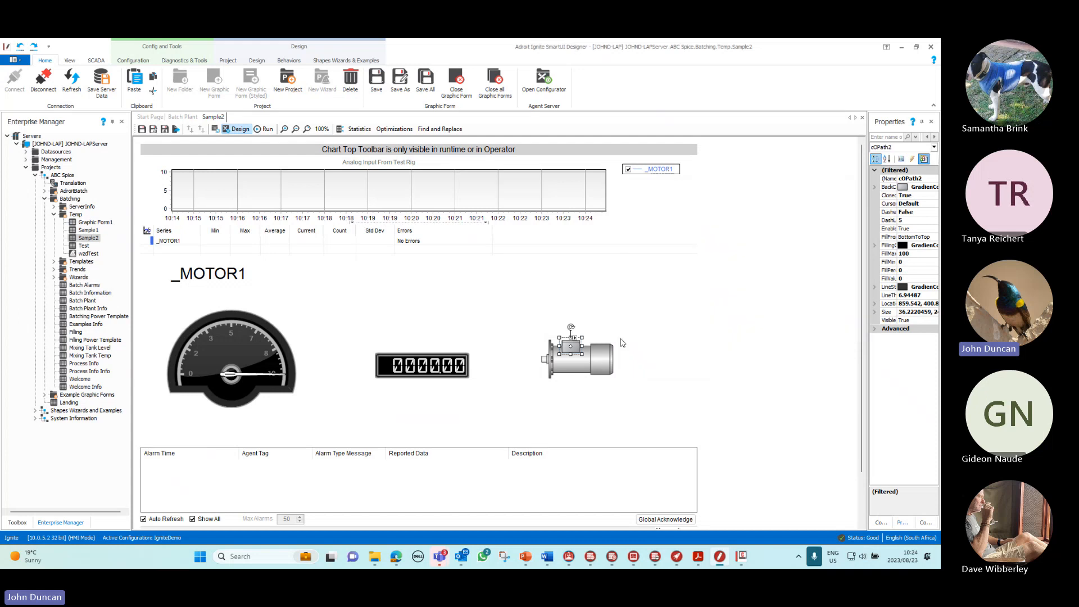
# Review the Color behavior of the motor's cOPath2 part, including its digital-state data element and ON/OFF colors, and finish the dialog.
pyautogui.click(574, 338)
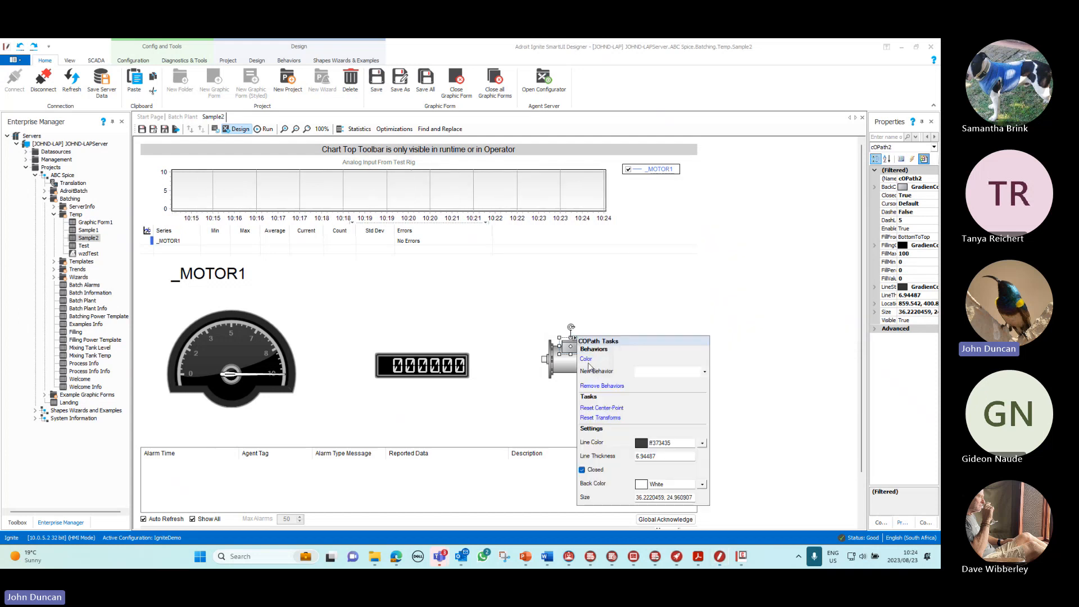
pyautogui.click(586, 360)
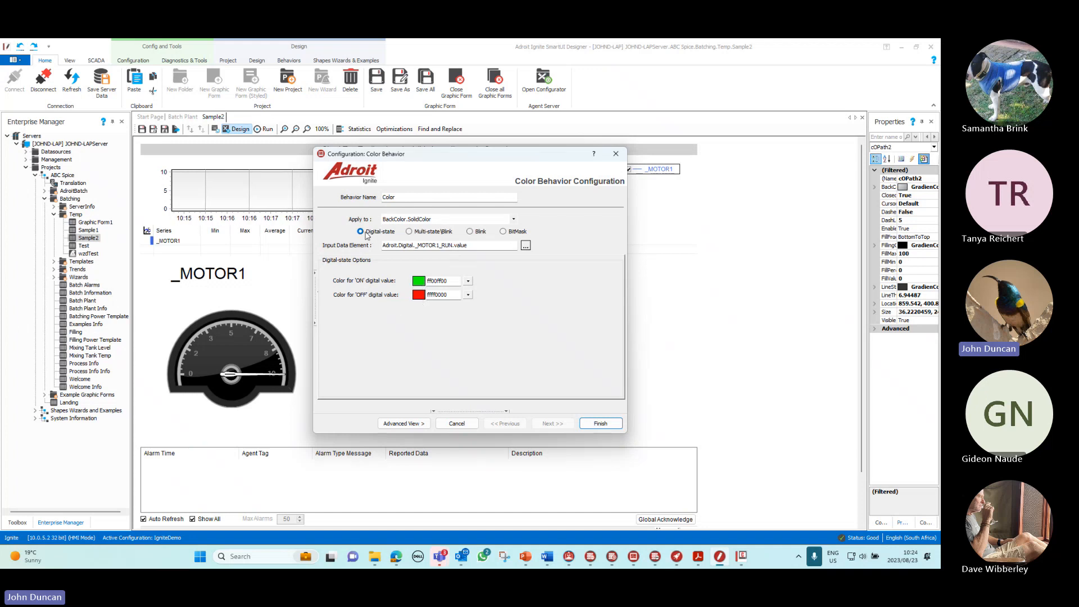
pyautogui.click(601, 424)
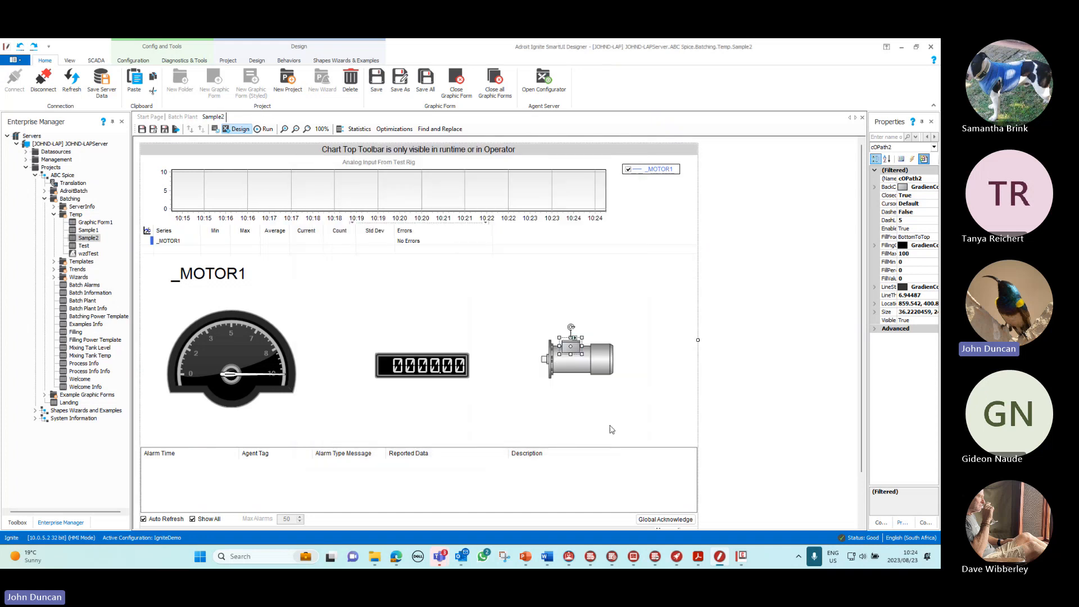
# Switch to the Ignite Operator, open the Test FX5U form, and examine the live _MOTOR1 trend, gauges, motor color and alarms.
pyautogui.click(634, 562)
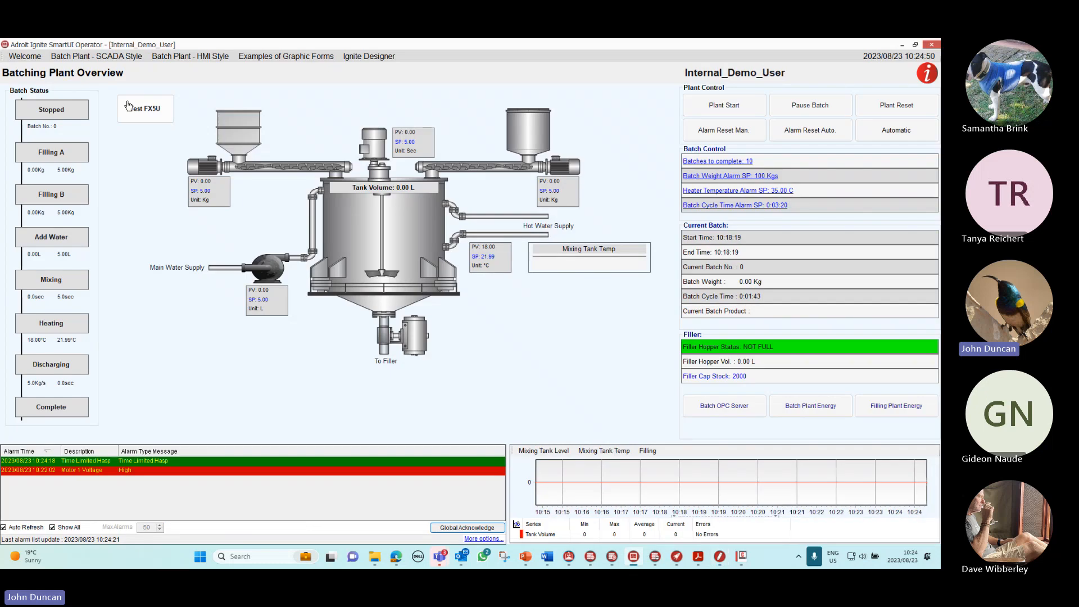
pyautogui.click(148, 113)
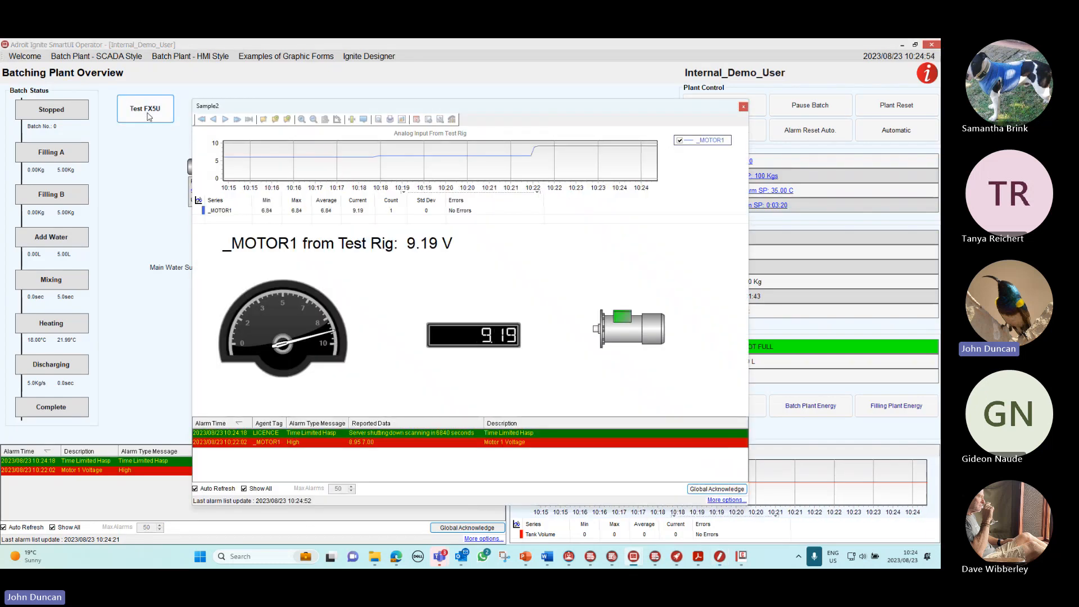
pyautogui.click(623, 317)
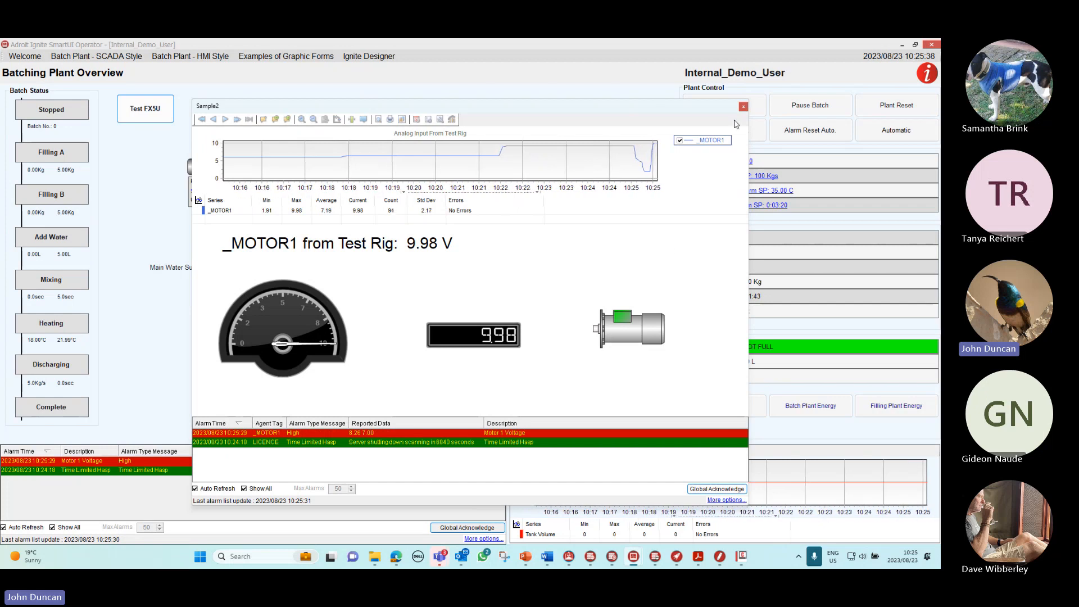
# Switch to the PowerPoint presentation, start the slide show from the Launch Operator and Test slide, and advance to Questions & Answers.
pyautogui.click(527, 563)
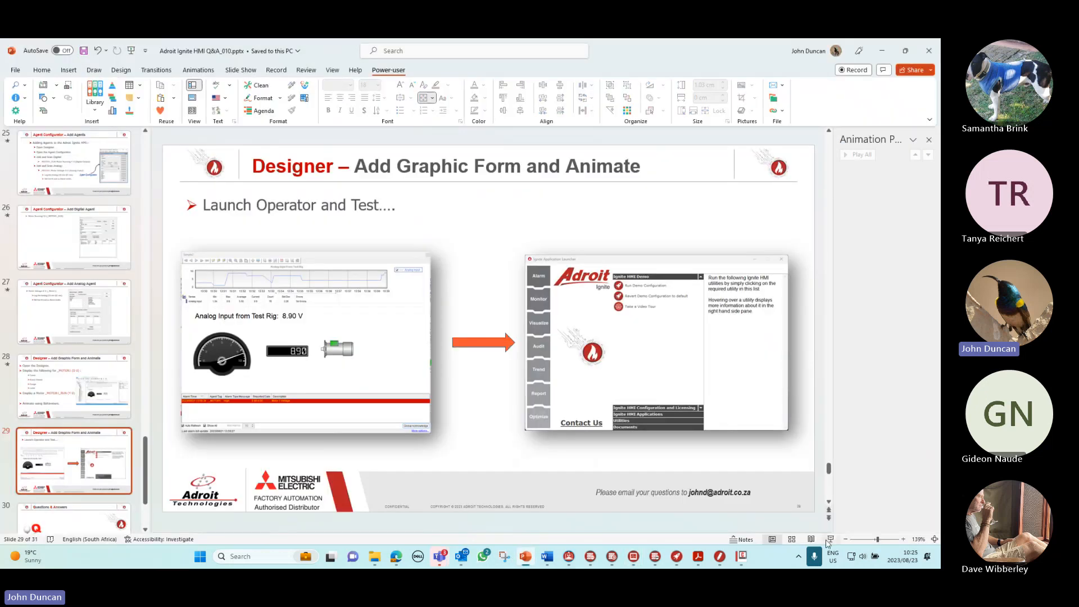
pyautogui.click(831, 540)
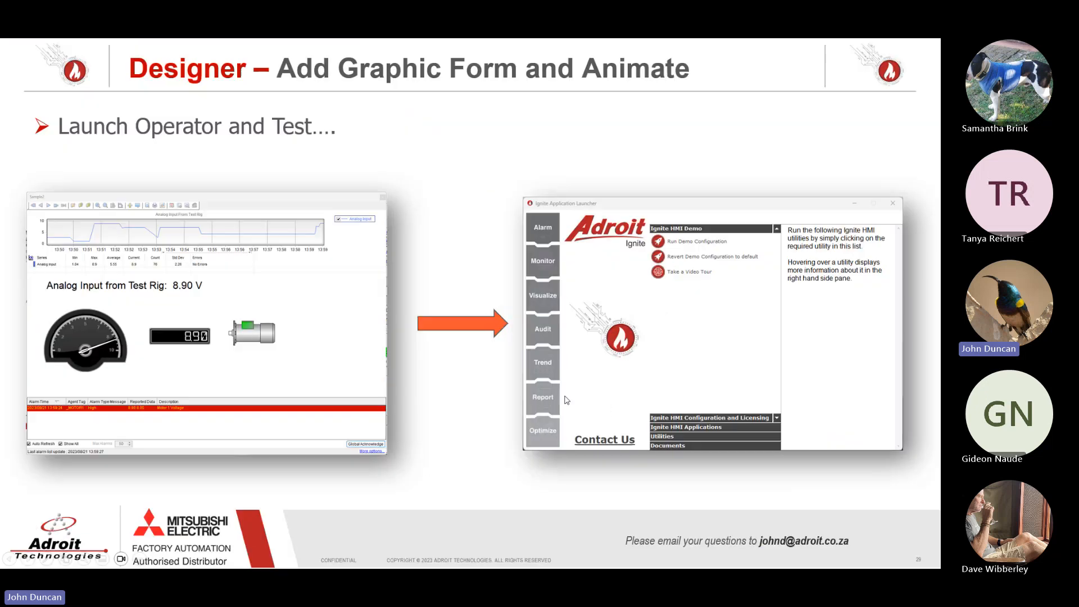
pyautogui.click(465, 420)
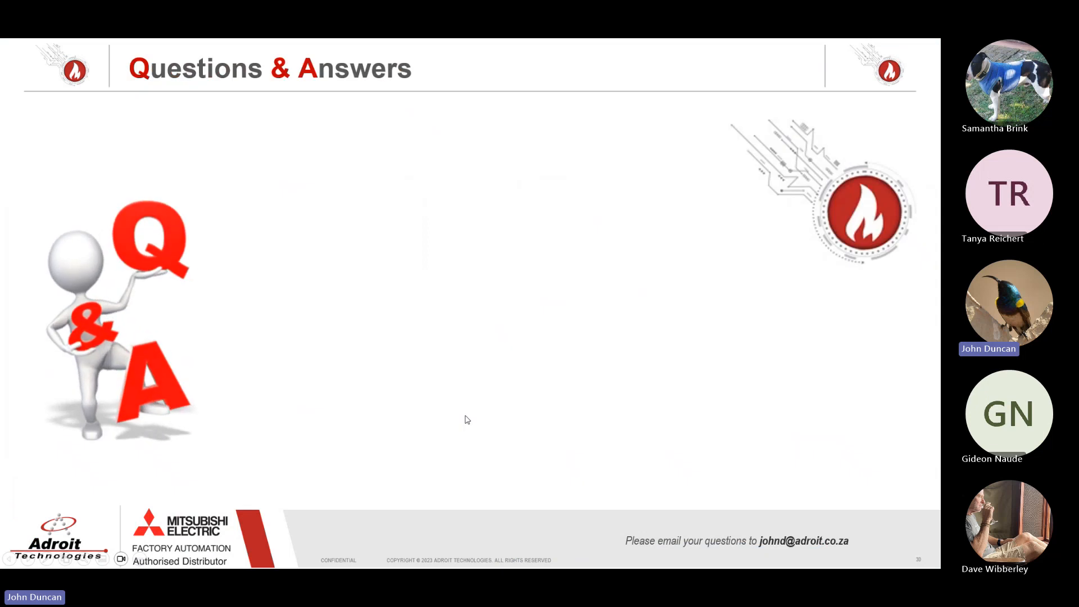